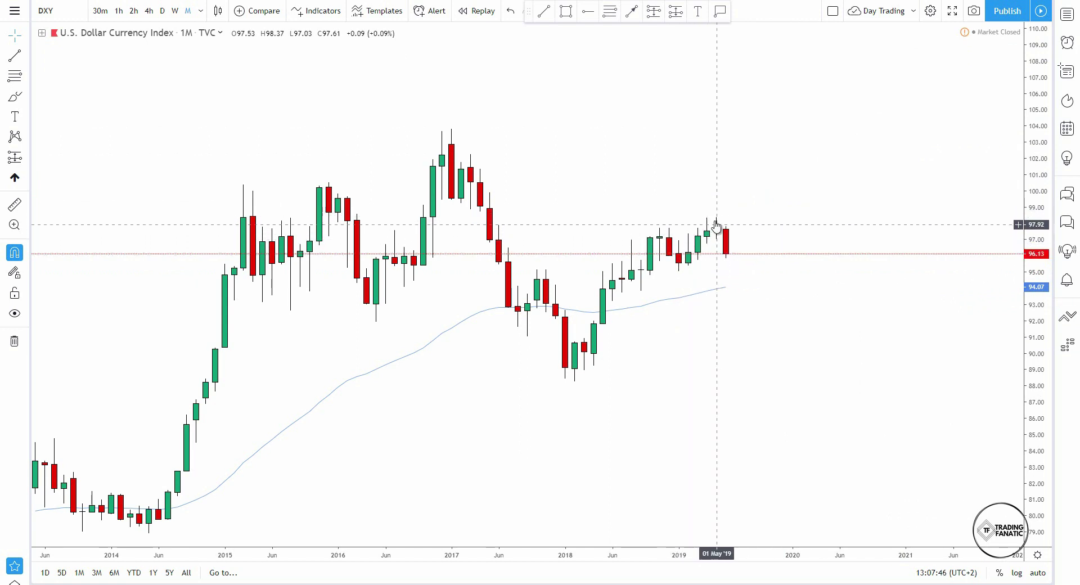
Draw a Fibonacci retracement on the monthly chart from the January 2017 high of 103.82 to the February 2018 low of 88.25, and delete it
click(611, 17)
click(451, 129)
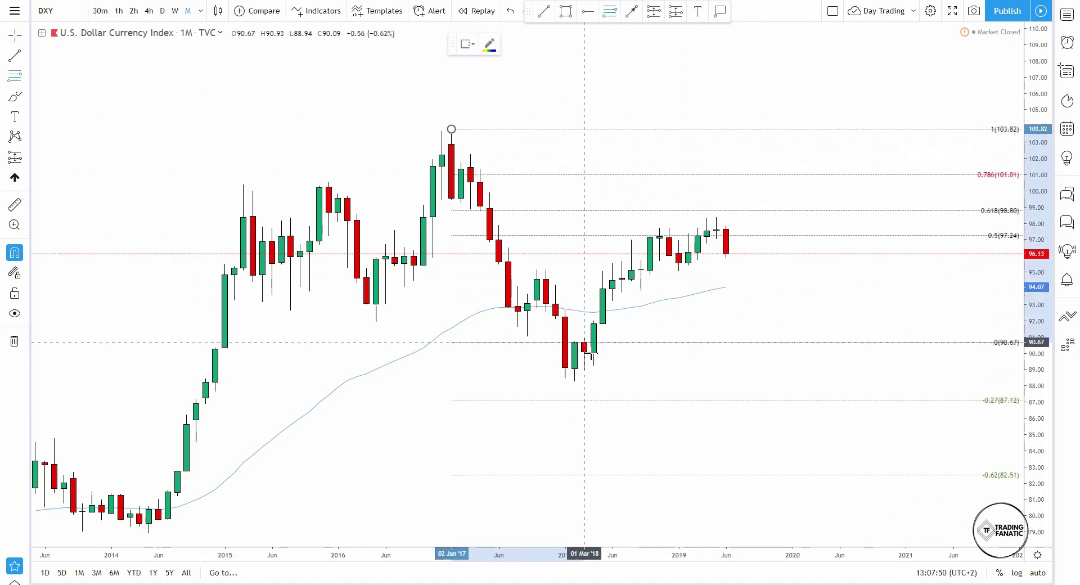
click(574, 383)
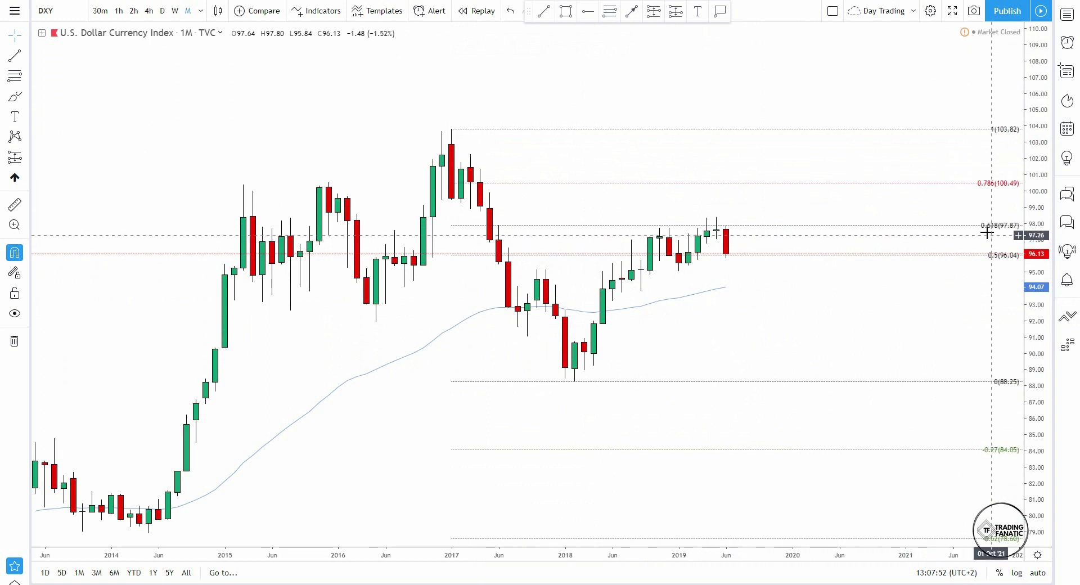
click(873, 233)
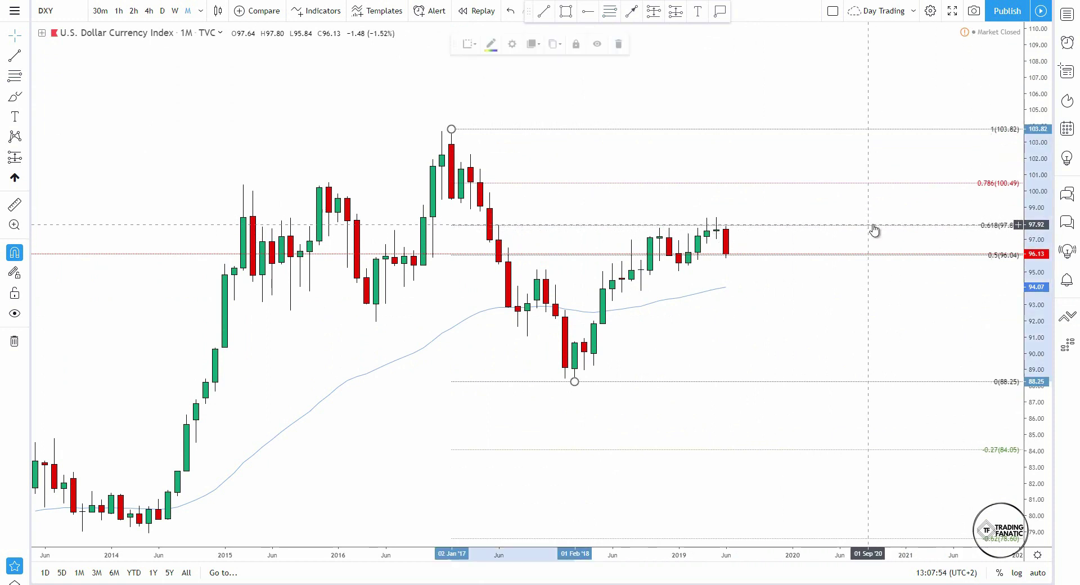
click(620, 44)
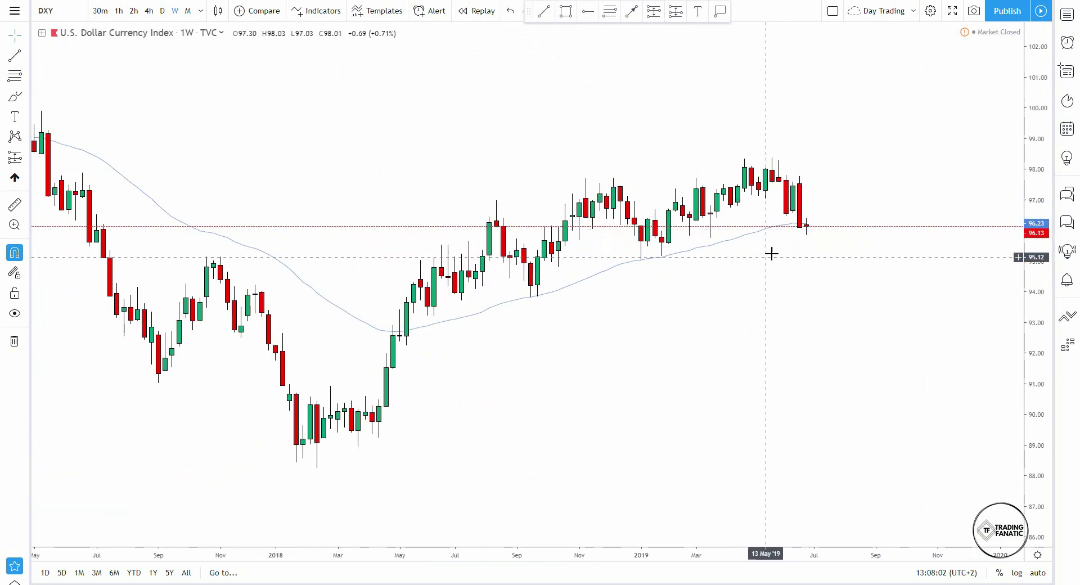
Mark weekly support at the late-February 2019 low with a horizontal ray at 95.82 and a rectangle zone from about 95.93 to 95.64
click(588, 10)
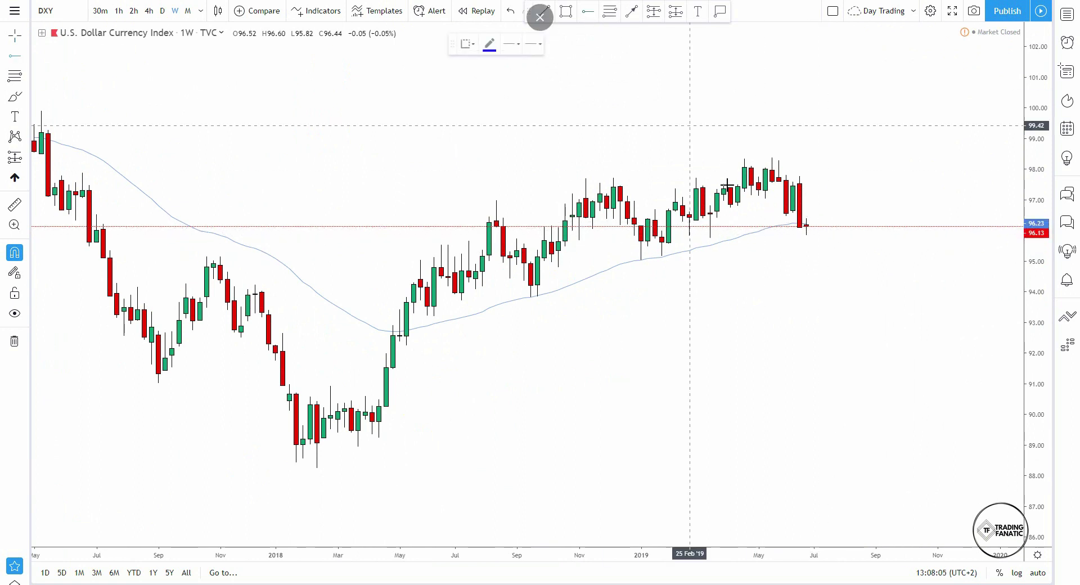
click(690, 239)
double_click(1035, 352)
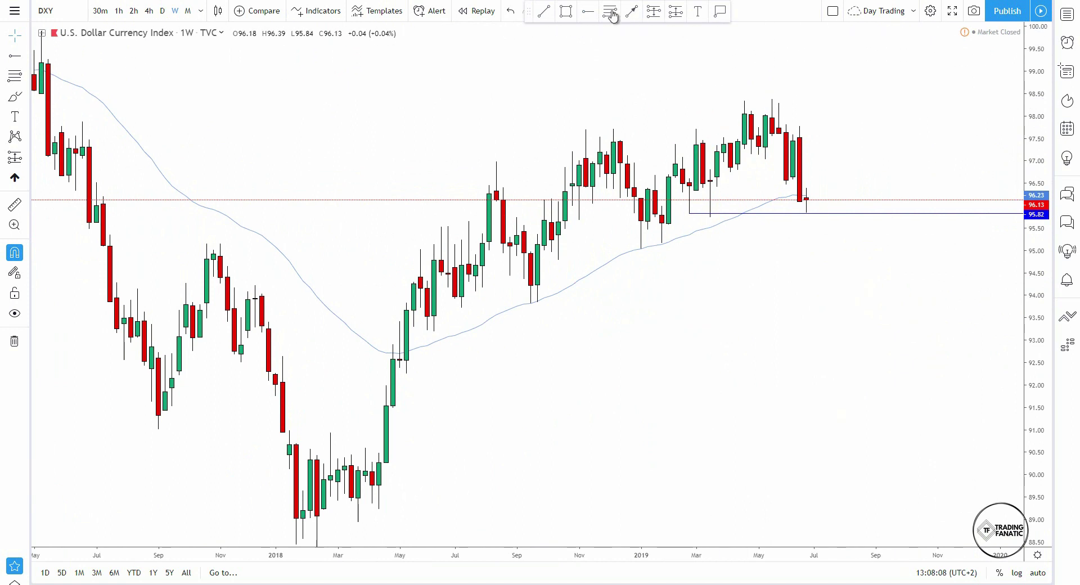
click(566, 11)
click(680, 209)
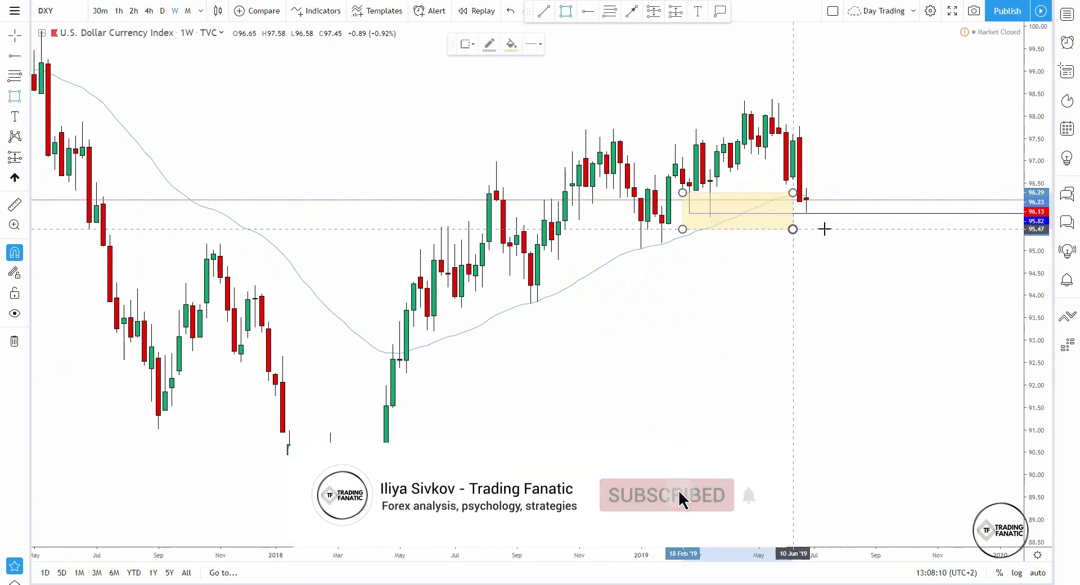
click(861, 221)
drag(860, 195, 873, 221)
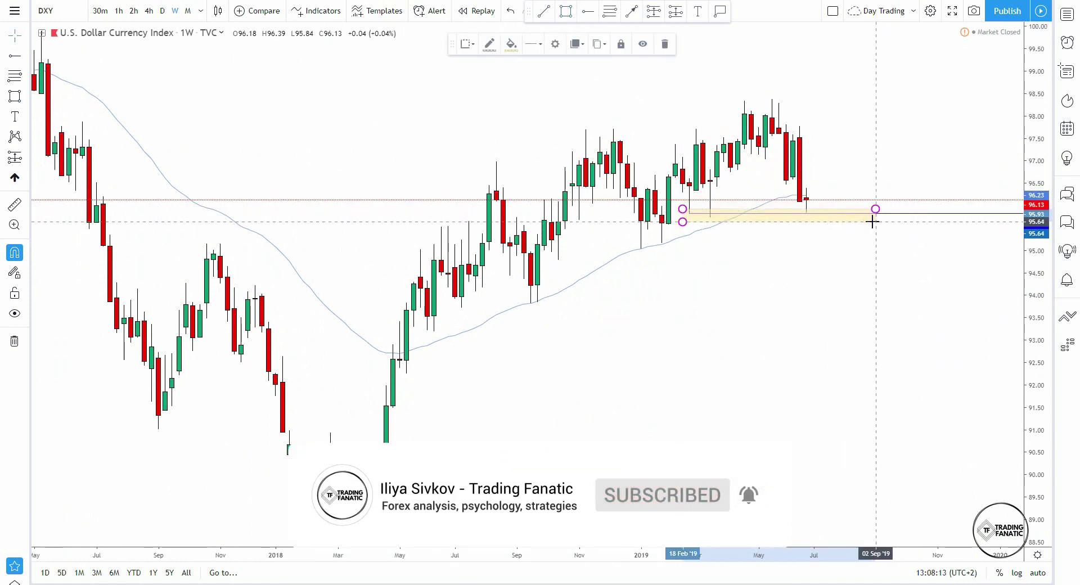
Switch to the daily timeframe and draw a Fibonacci retracement from the 18 June high of 97.77 to the recent low of 95.84
click(162, 11)
drag(1039, 335, 931, 97)
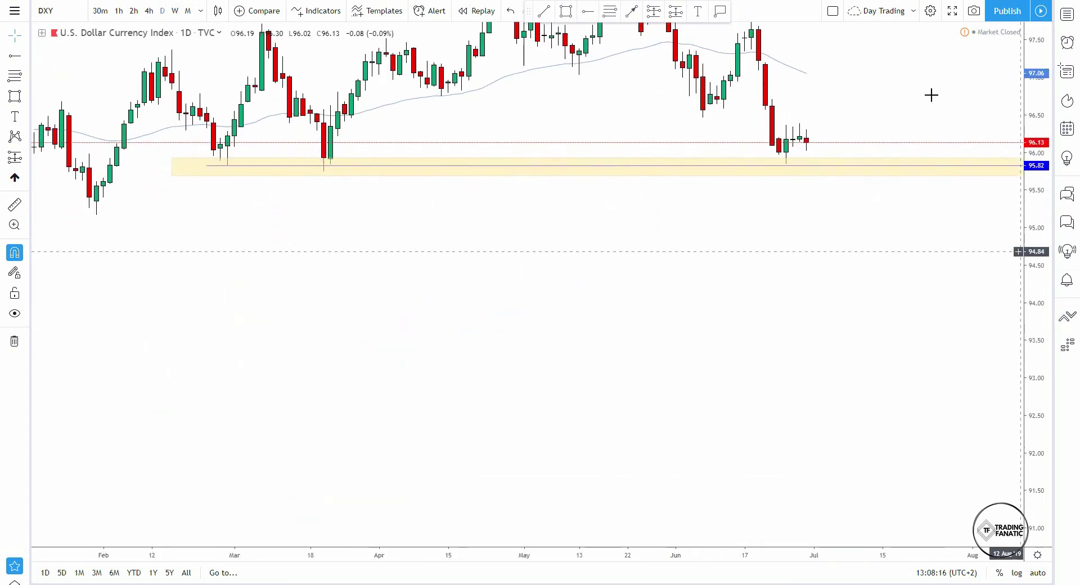
scroll(827, 181, up, 2)
scroll(790, 169, up, 1)
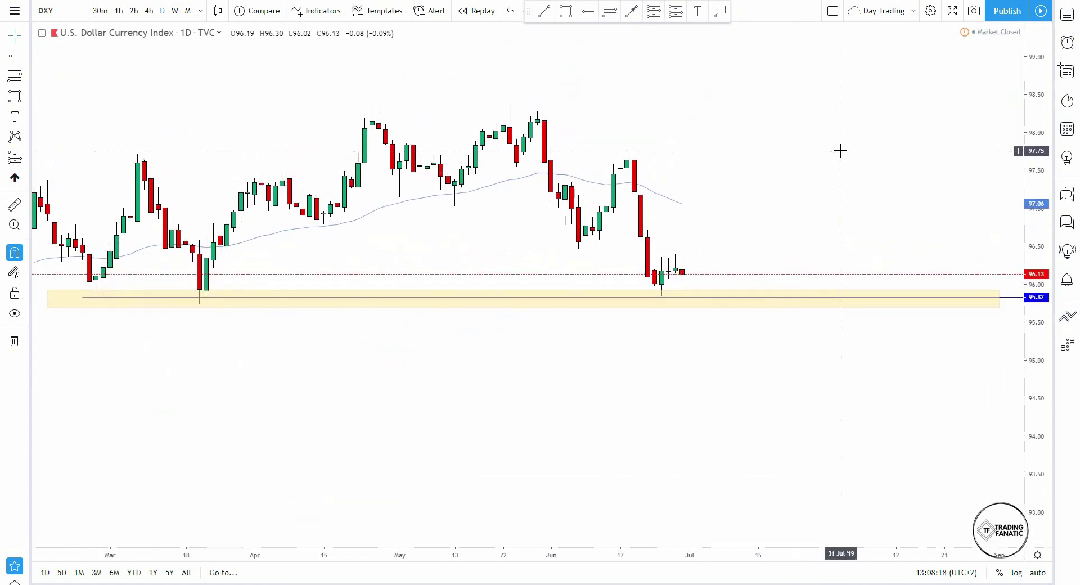
click(610, 11)
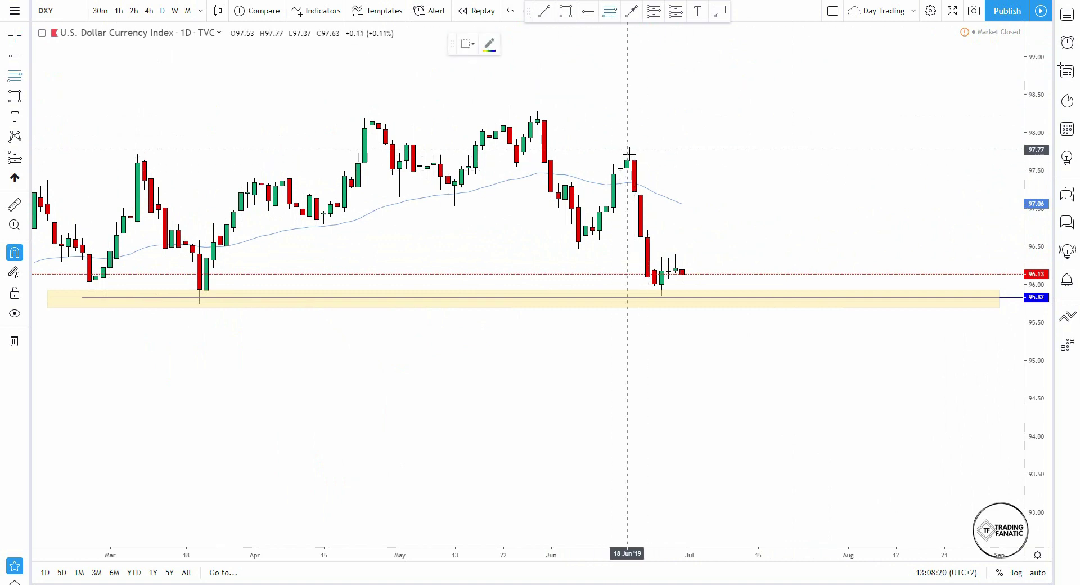
click(628, 152)
click(664, 296)
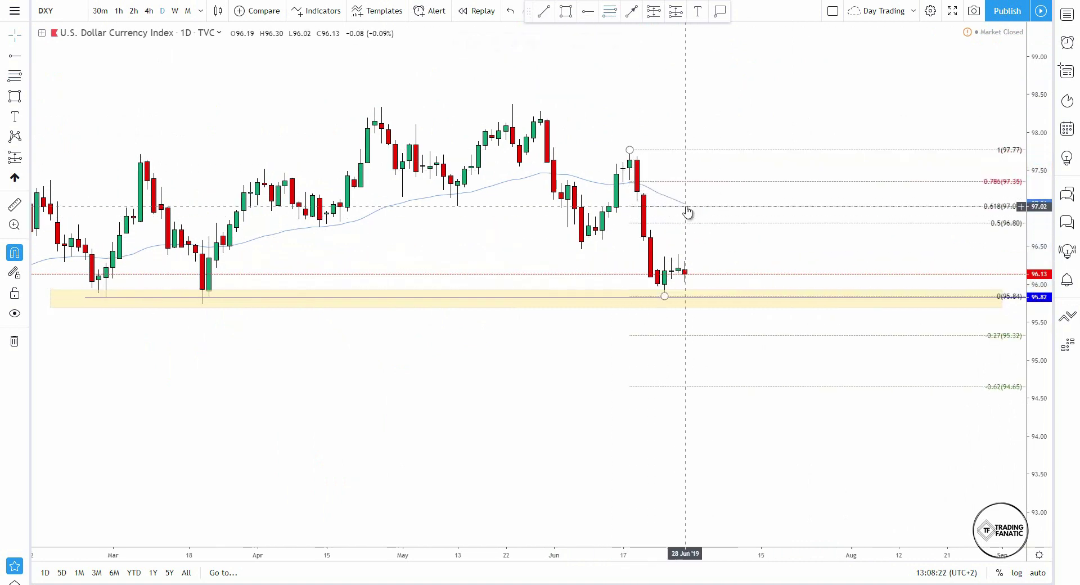
Draw a projection arrow from the 96.13 price level up to about 97.01, near the 0.618 retracement level
click(631, 11)
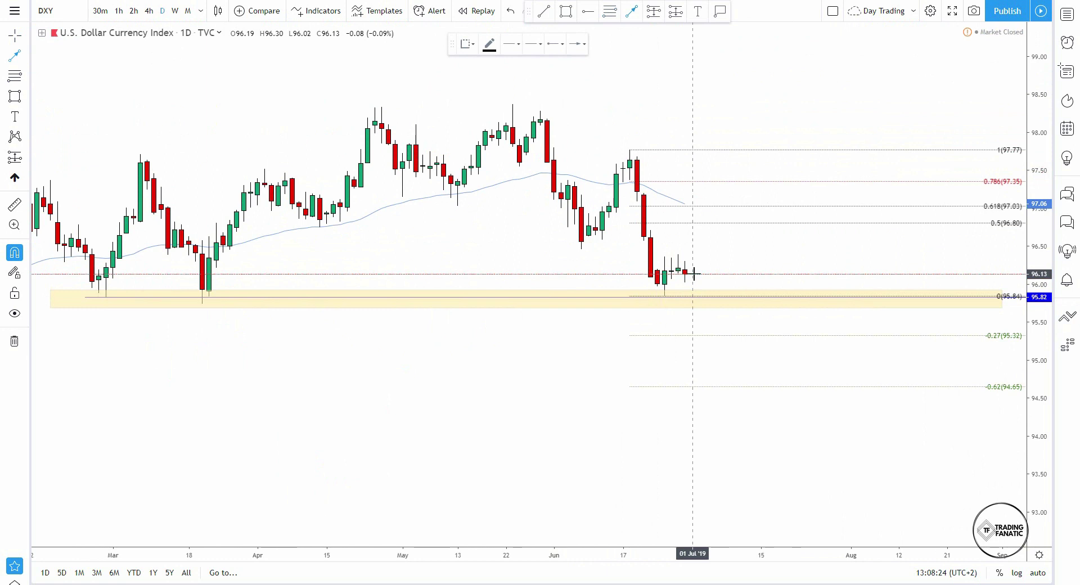
click(692, 274)
click(705, 208)
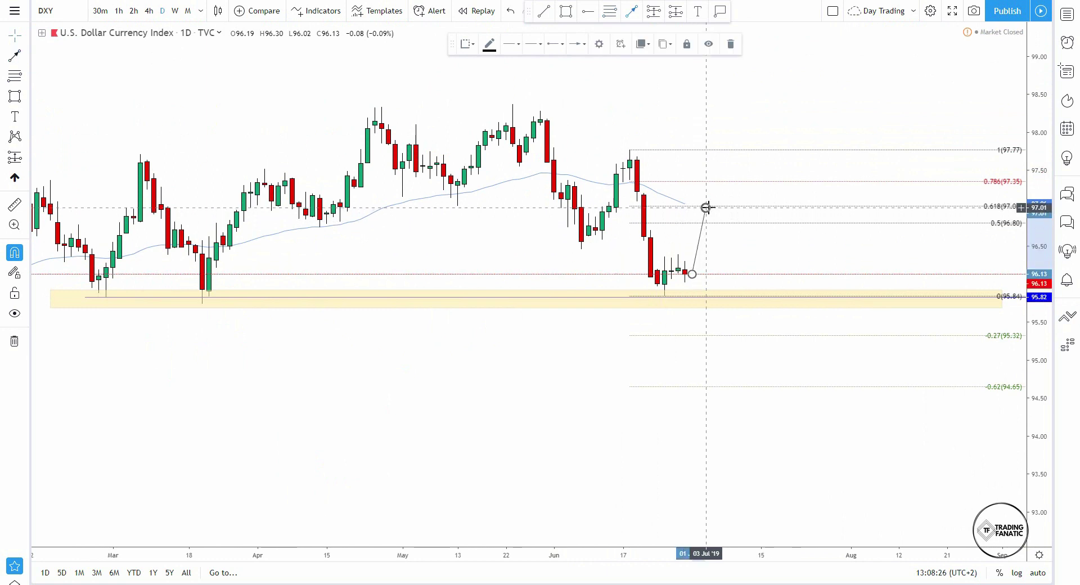
click(768, 250)
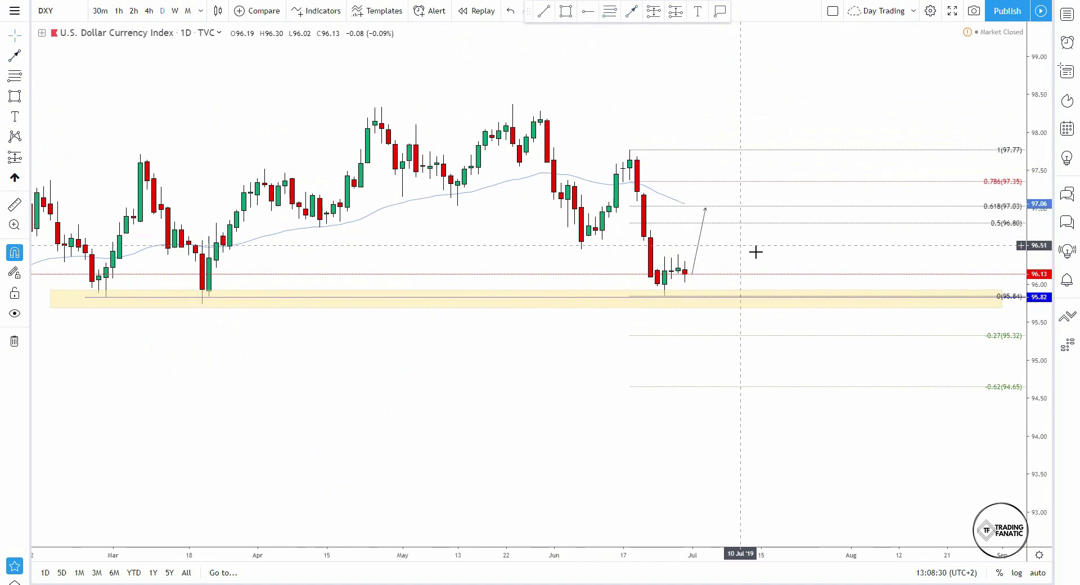
scroll(753, 237, down, 3)
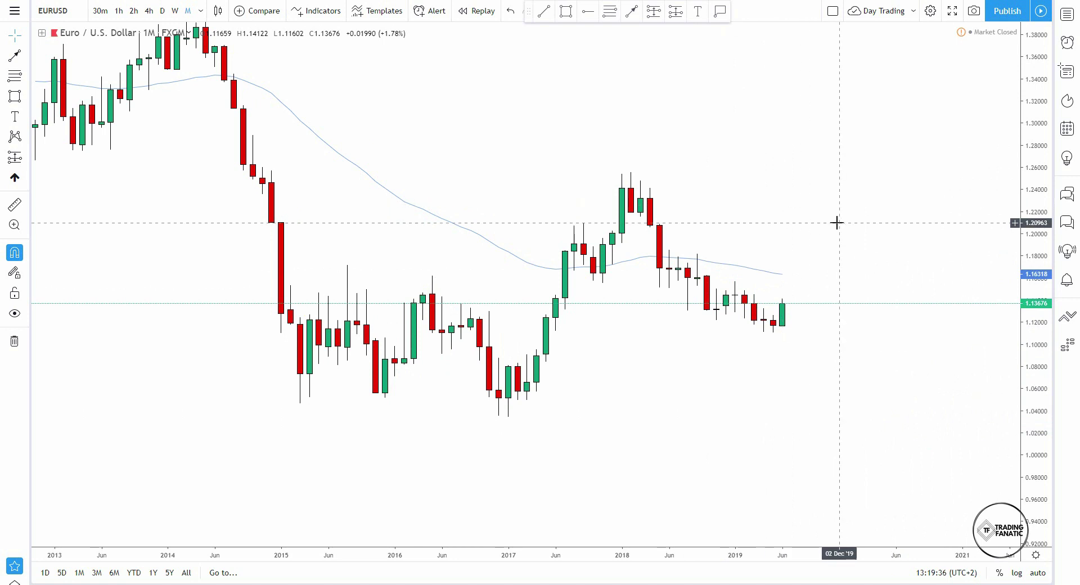
Review EURUSD on the weekly timeframe, and draw a horizontal ray at the 7 June high of 1.13479 on the daily timeframe
click(175, 11)
scroll(1001, 346, up, 5)
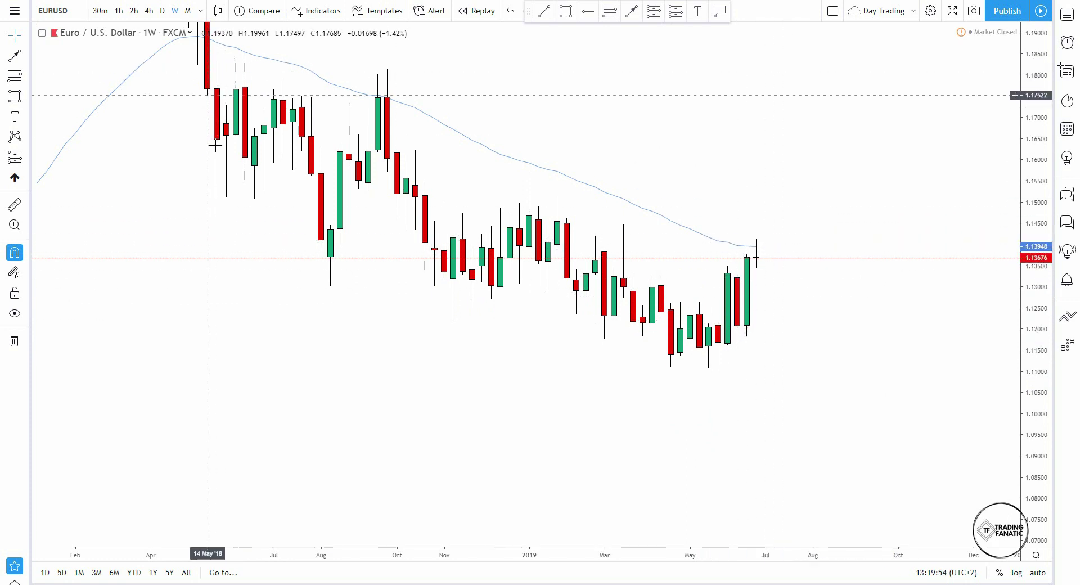
click(162, 11)
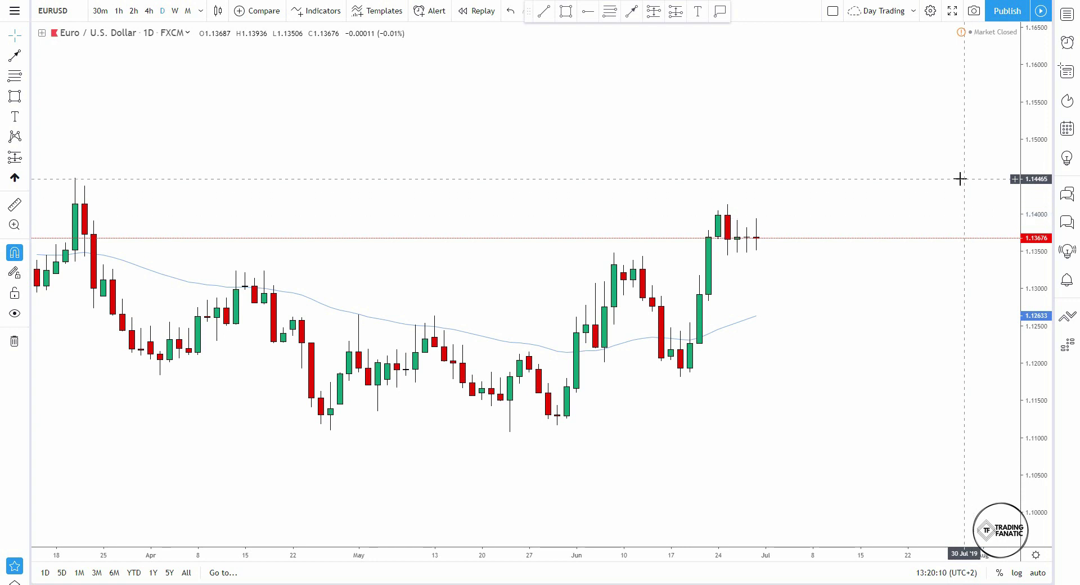
click(588, 10)
click(613, 252)
click(788, 337)
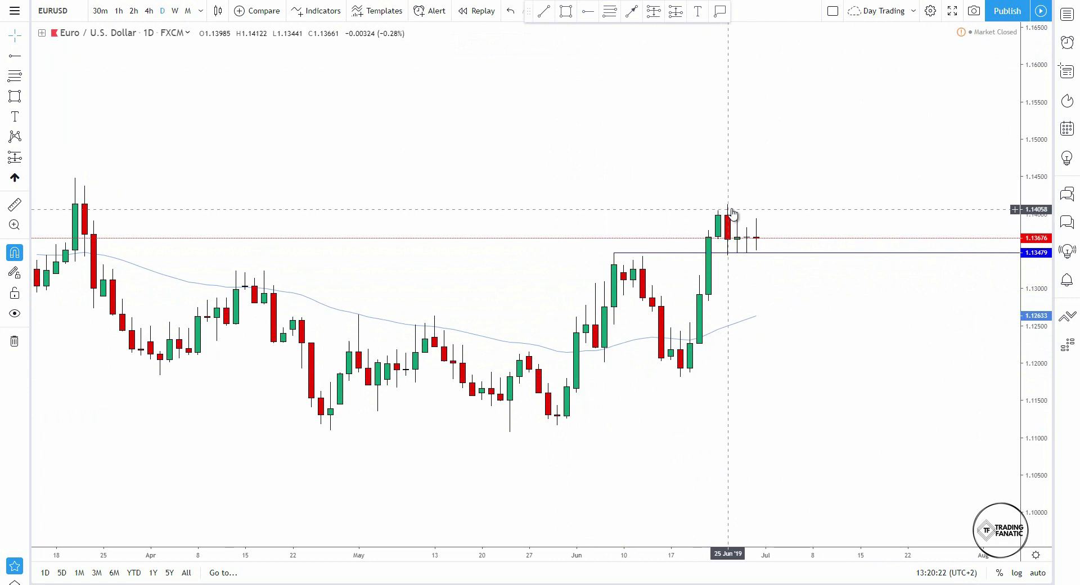
Draw a rising trend line from the 30 May low through the 18 June low, extending to about the end of July
click(547, 12)
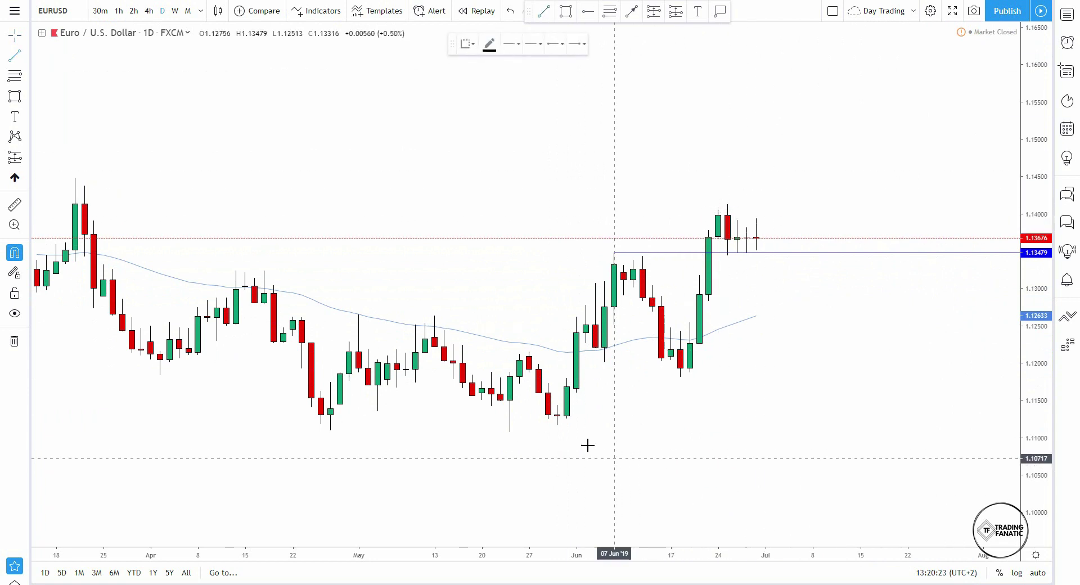
click(557, 425)
click(982, 254)
Draw a Fibonacci retracement from the 30 May low of 1.11160 to the 7 June high of 1.13479, and delete it
click(609, 10)
click(614, 253)
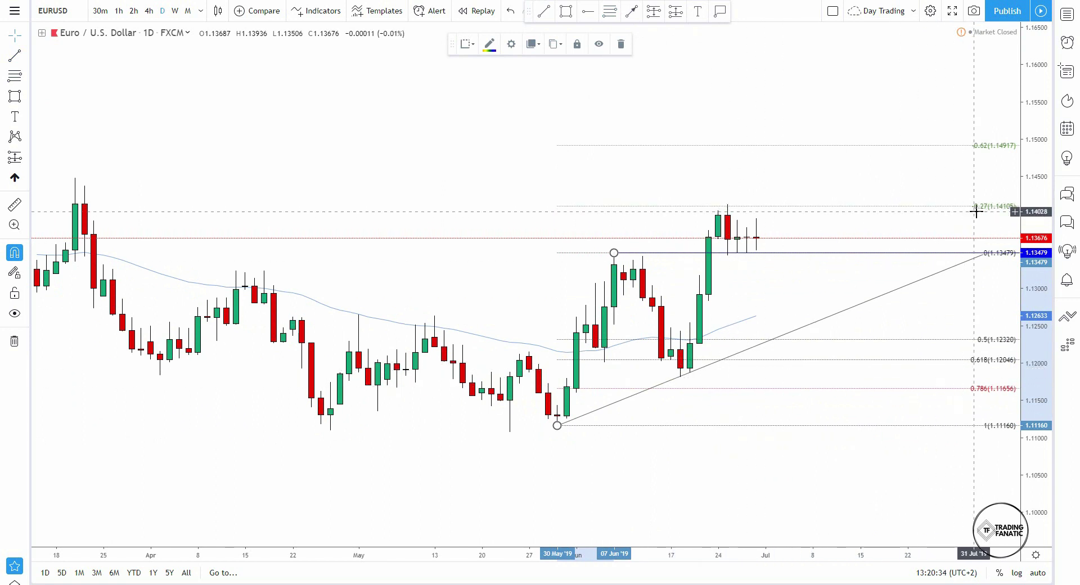
click(622, 45)
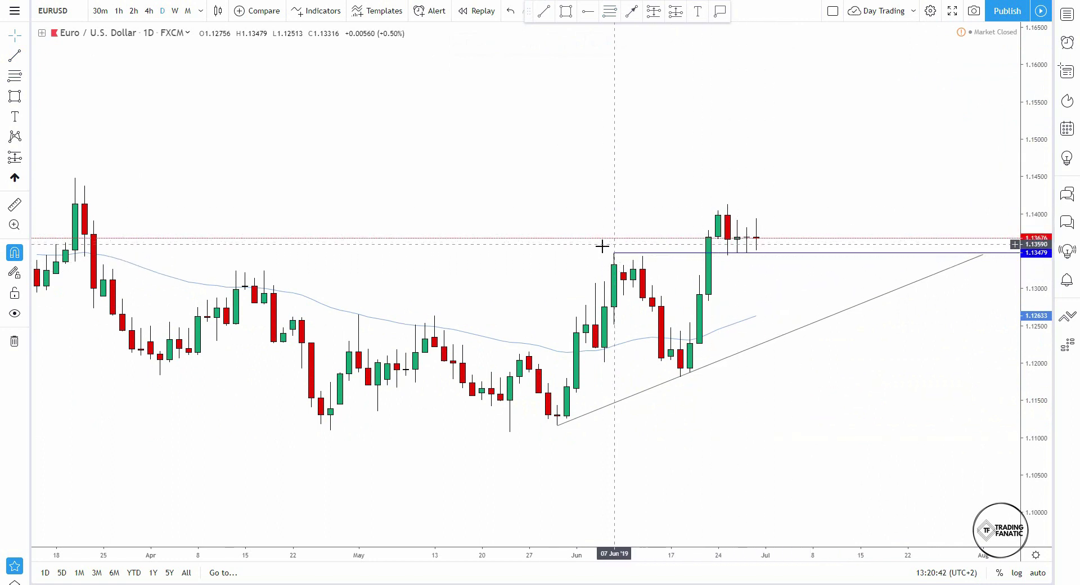
Draw a Fibonacci retracement from the 18 June low of 1.11813 to the 25 June high of 1.14122
click(610, 12)
click(680, 377)
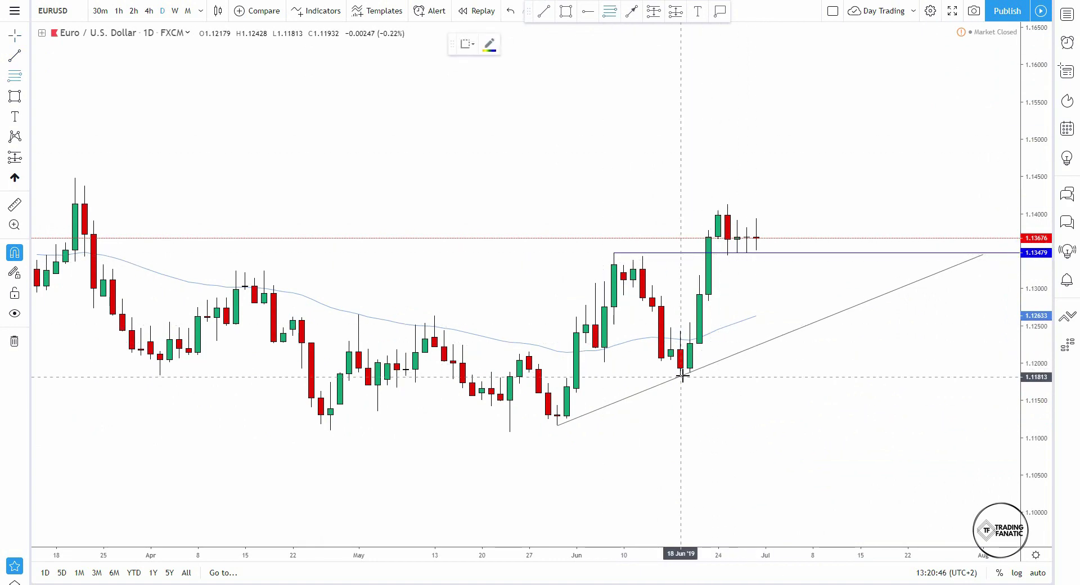
click(729, 204)
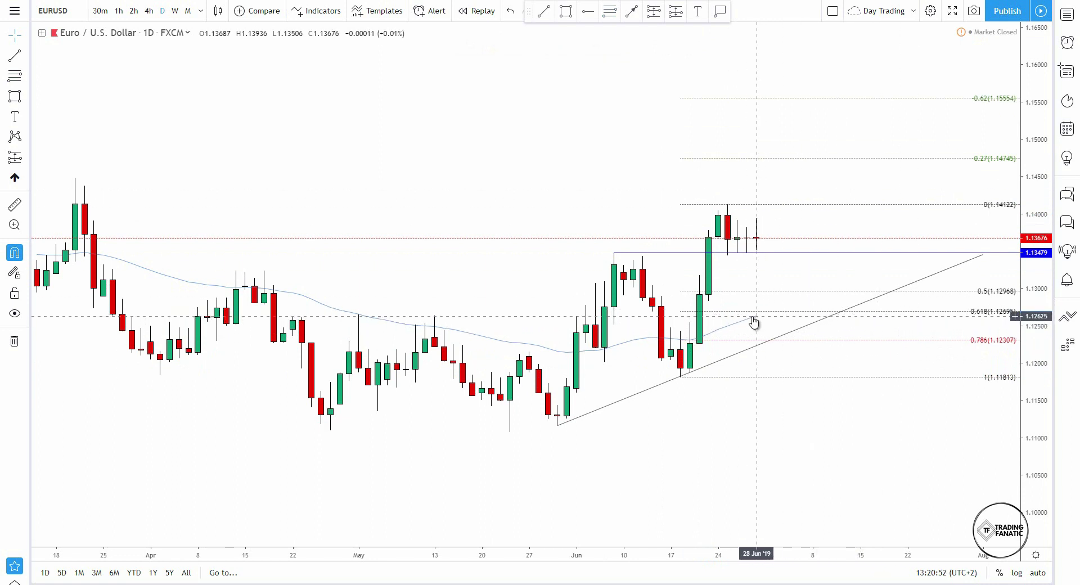
Draw a projection arrow from about 1.13666 on 1 July down to the 0.618 retracement level near the trend line on 10 July
click(630, 12)
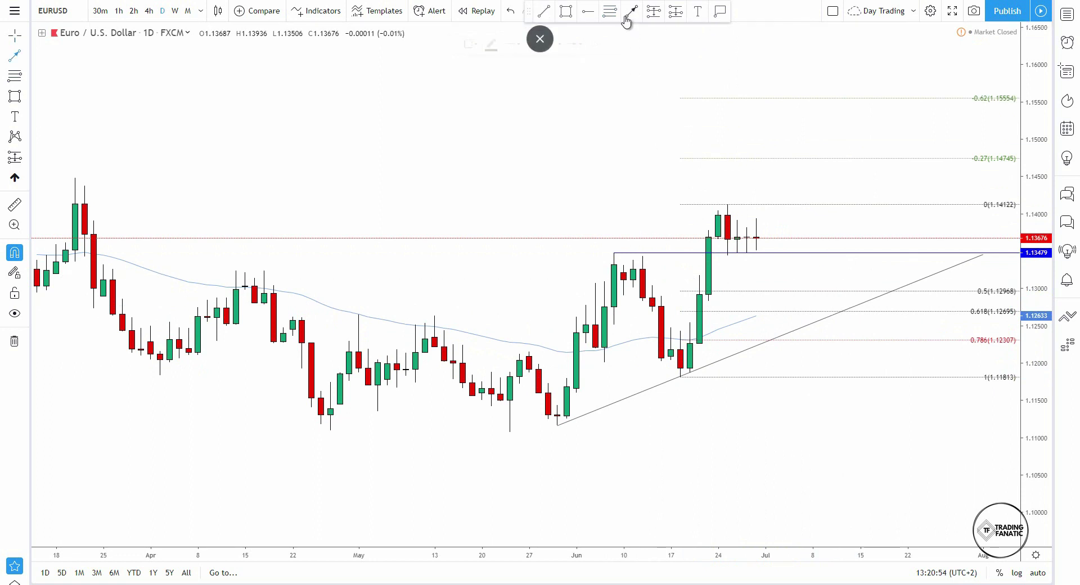
click(765, 238)
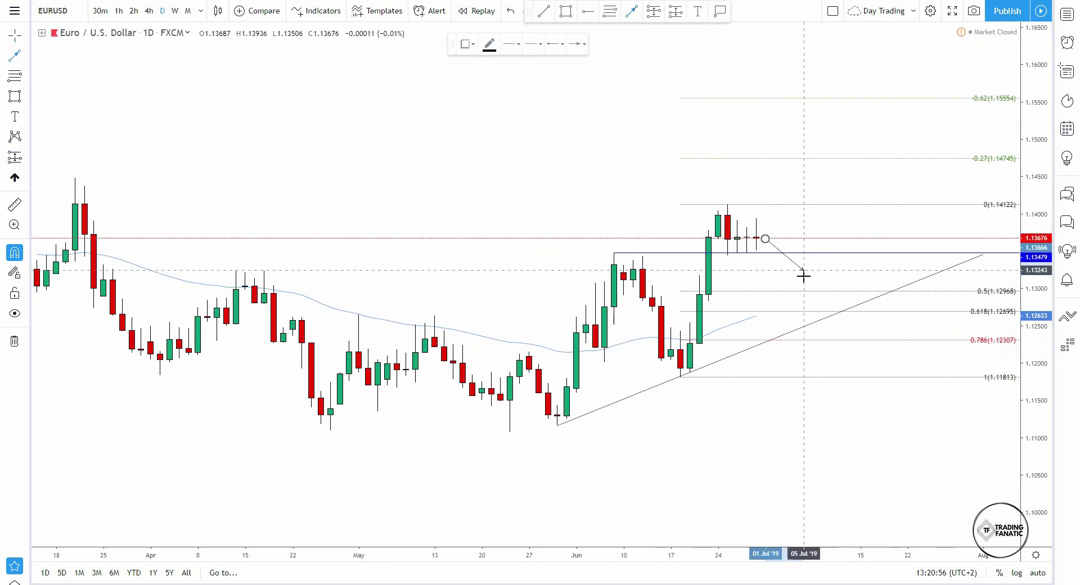
click(832, 310)
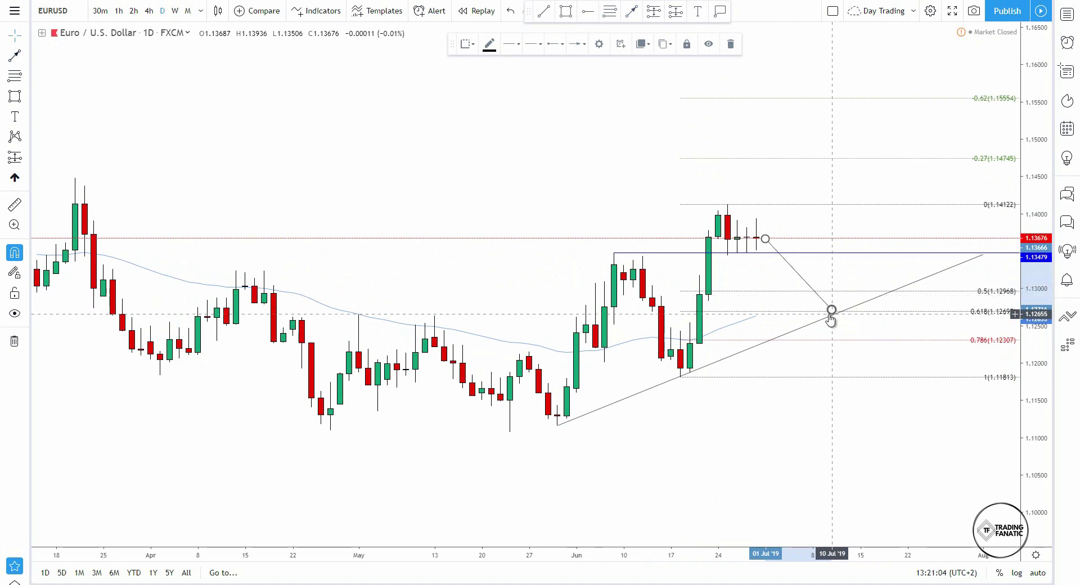
drag(825, 224, 808, 224)
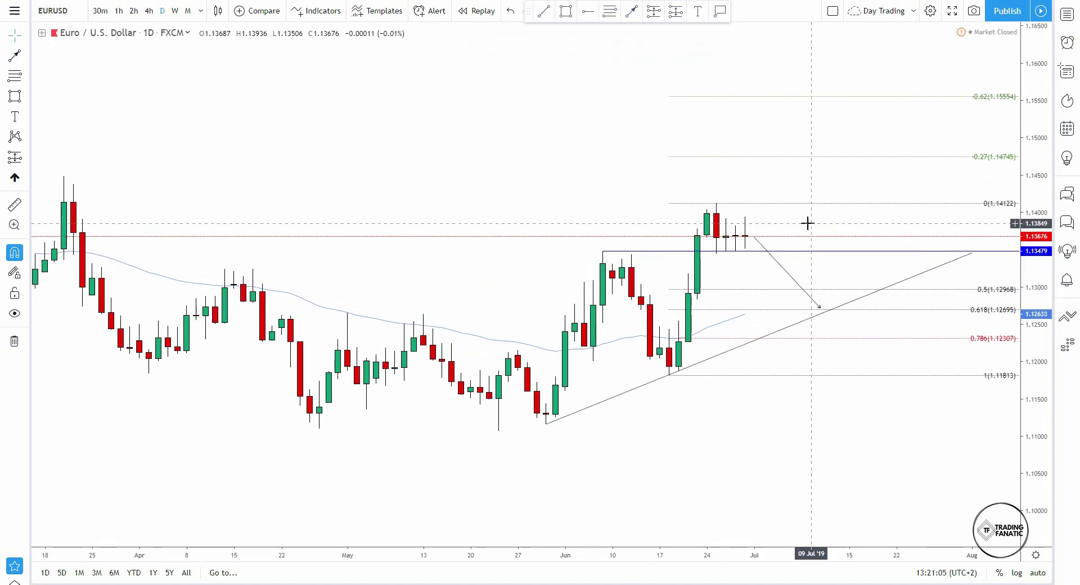
Switch to the 4-hour timeframe and place a horizontal line at 1.14001, above the recent consolidation
click(148, 11)
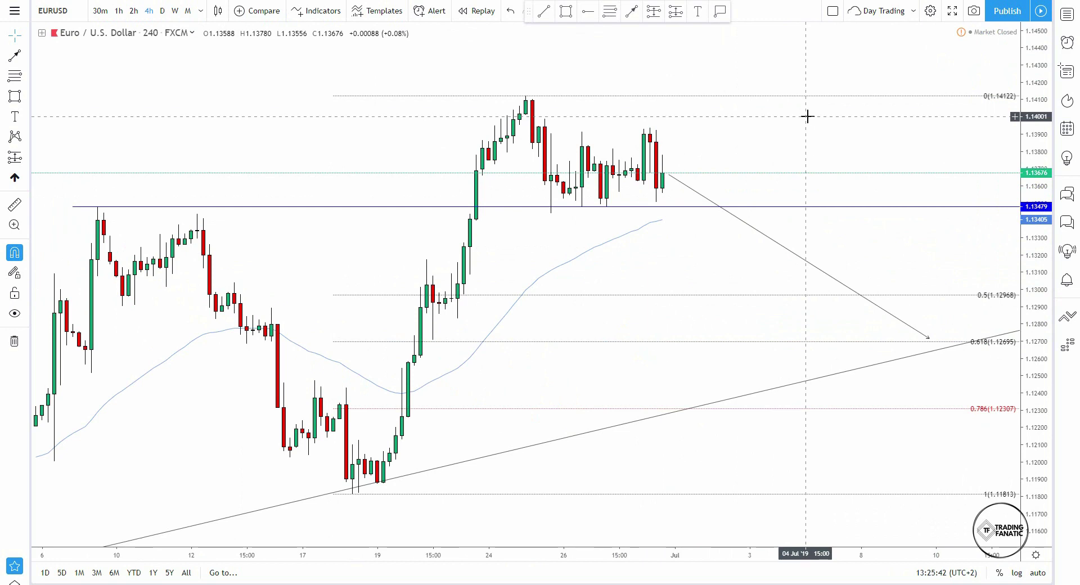
click(809, 124)
scroll(751, 162, down, 1)
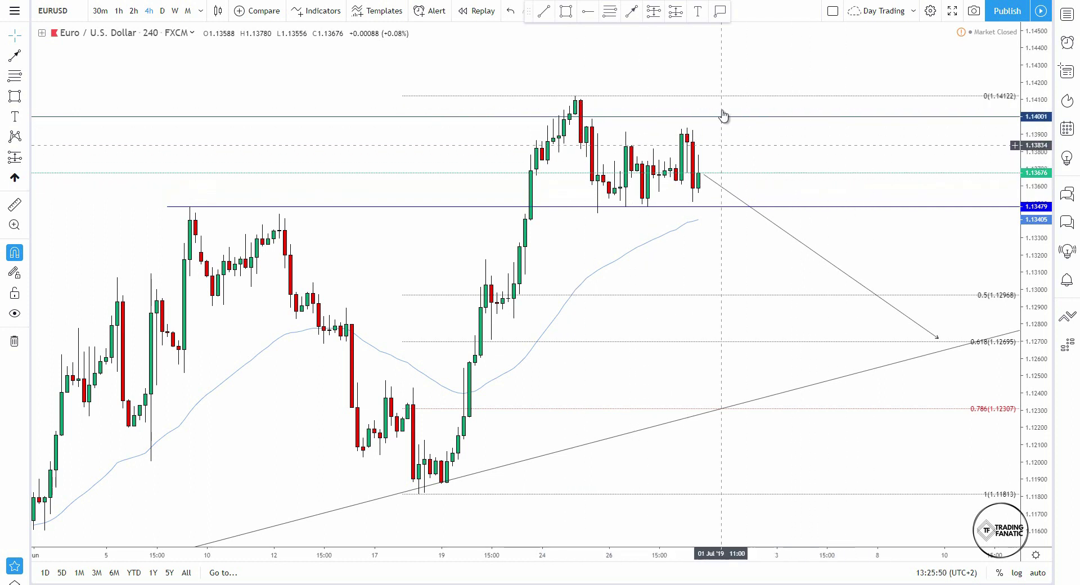
Draw a rectangle over the consolidation between about 1.14007 and 1.13479, ending around 3 July, and send it behind the candles
click(566, 11)
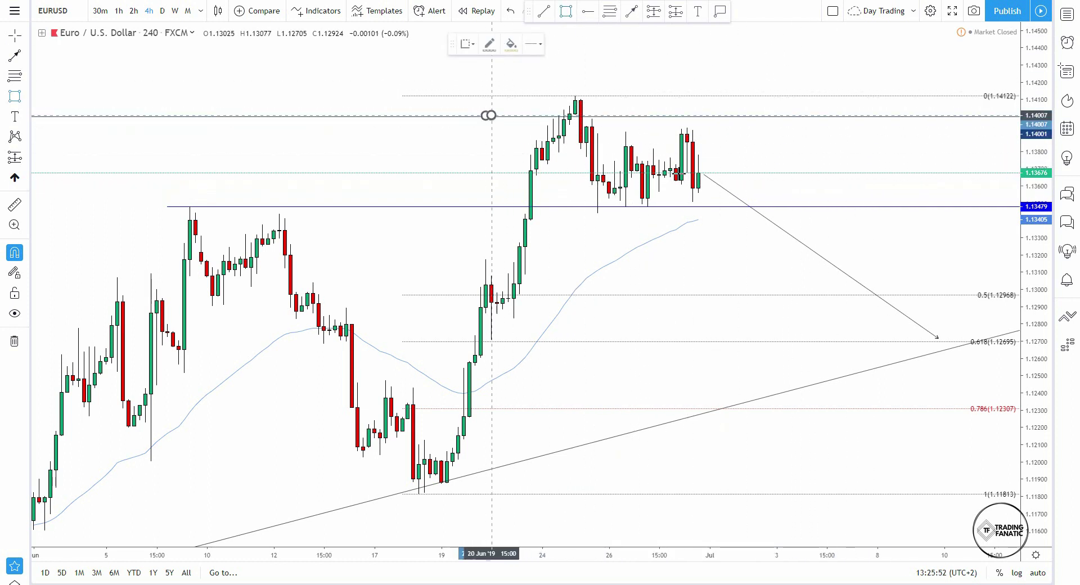
drag(488, 115, 784, 207)
click(798, 158)
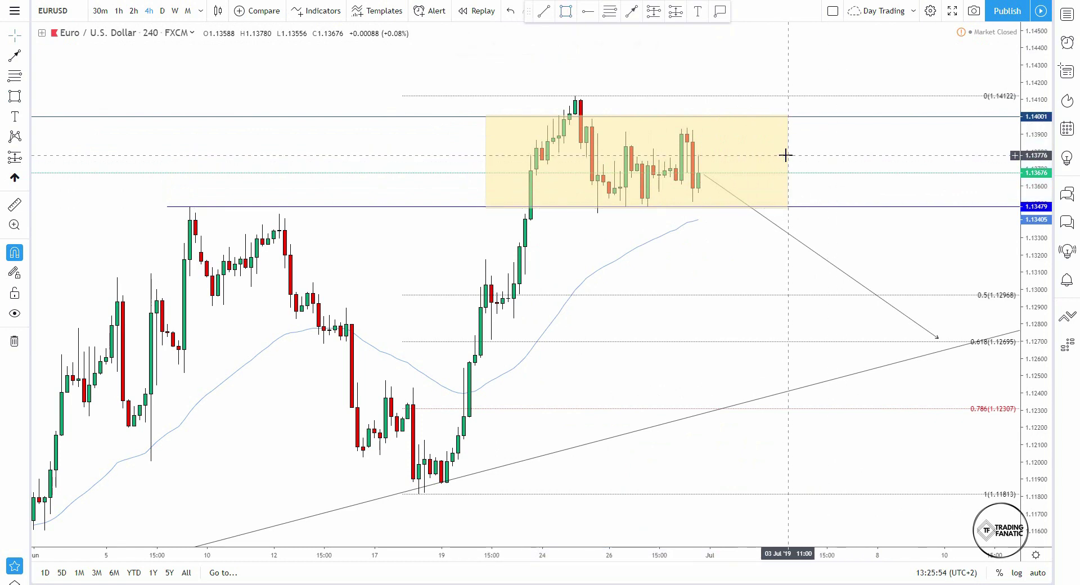
right_click(785, 155)
click(900, 138)
Draw a zigzag of arrows from the last candle down to about 1.1323, up to the 1.13479 ray, and down to the 0.618 level
click(632, 12)
mouse_move(704, 176)
mouse_down()
mouse_move(725, 245)
mouse_move(735, 205)
mouse_move(810, 277)
mouse_move(843, 340)
mouse_up()
click(758, 314)
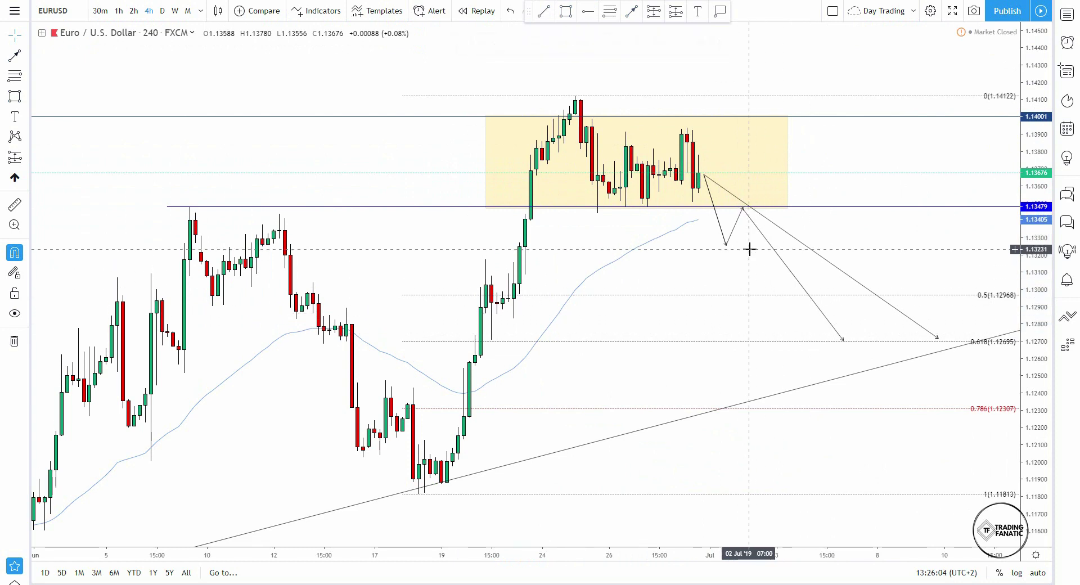
On the AUDUSD monthly chart, place a horizontal ray at 0.68270 starting from the January 2016 low
drag(1037, 169, 970, 163)
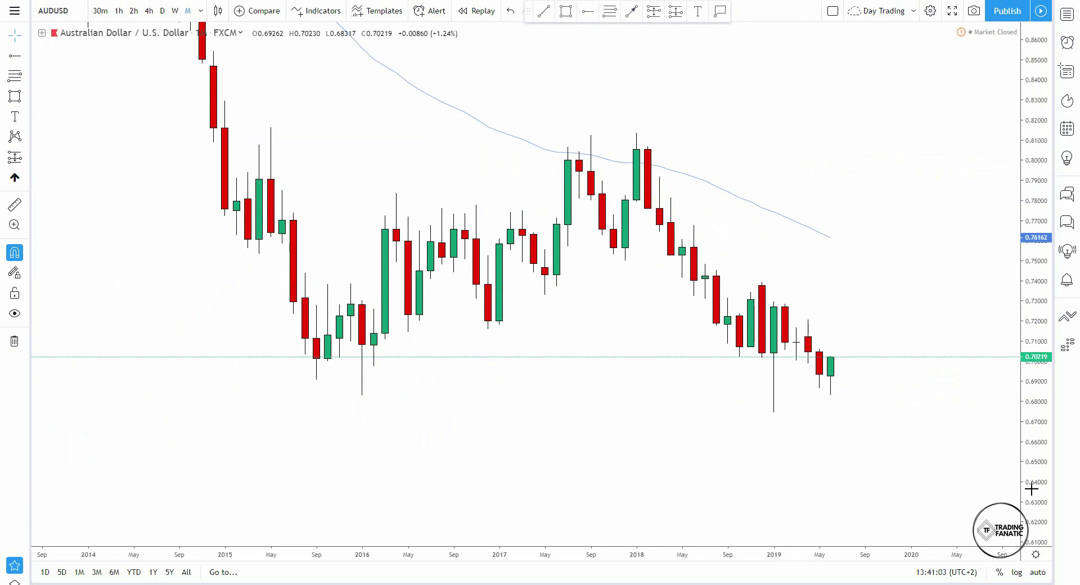
click(587, 10)
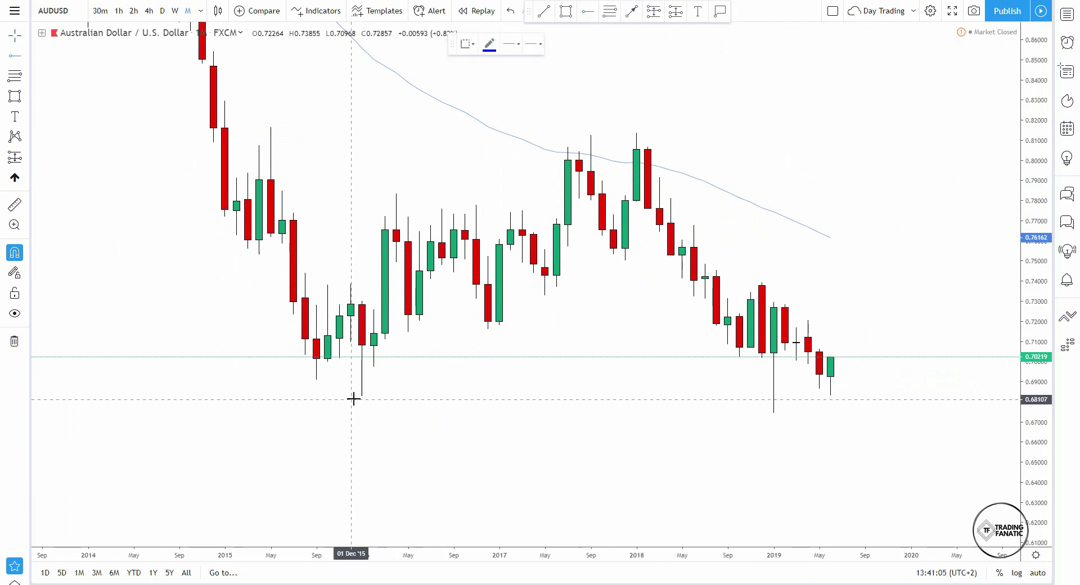
Draw a support rectangle from September 2015 to mid-2020, between about 0.69073 and 0.67688
click(566, 11)
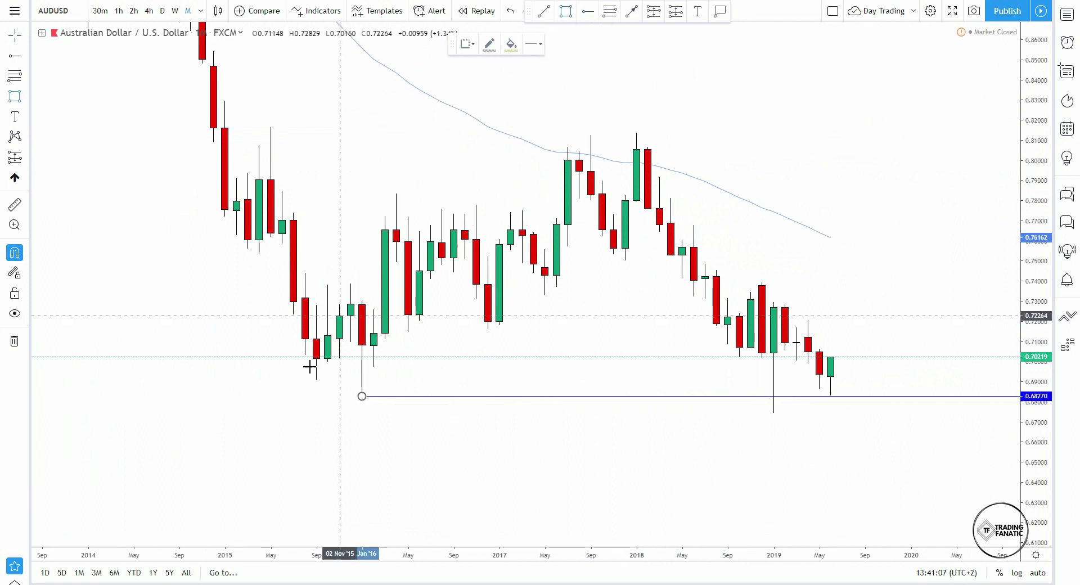
drag(316, 380, 488, 360)
drag(757, 359, 979, 407)
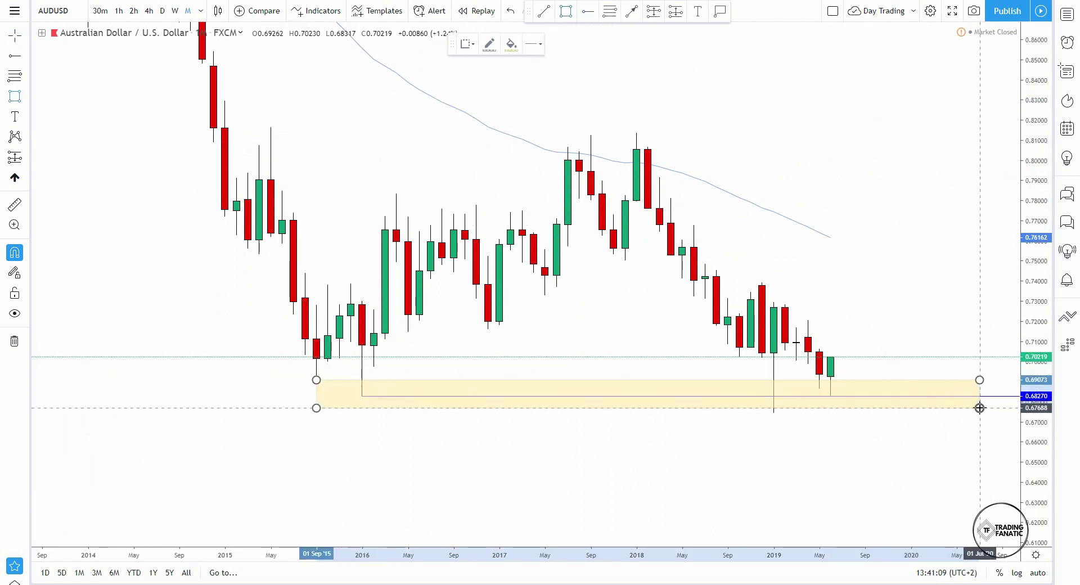
click(950, 305)
drag(950, 304, 883, 304)
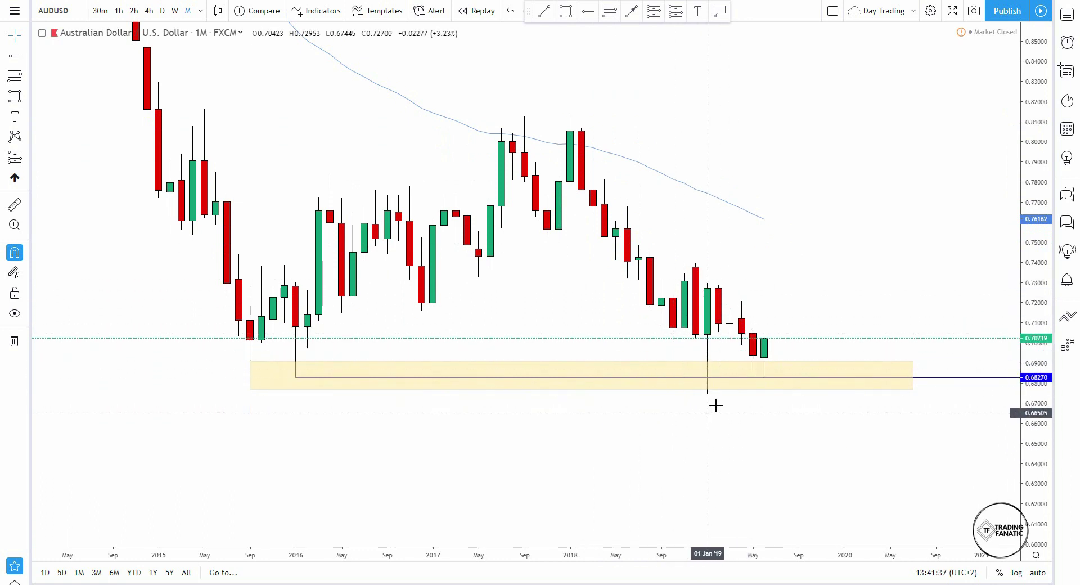
Measure the price move of the January 2019 candle from its low at 0.67445 up to about 0.7274
click(15, 205)
click(708, 394)
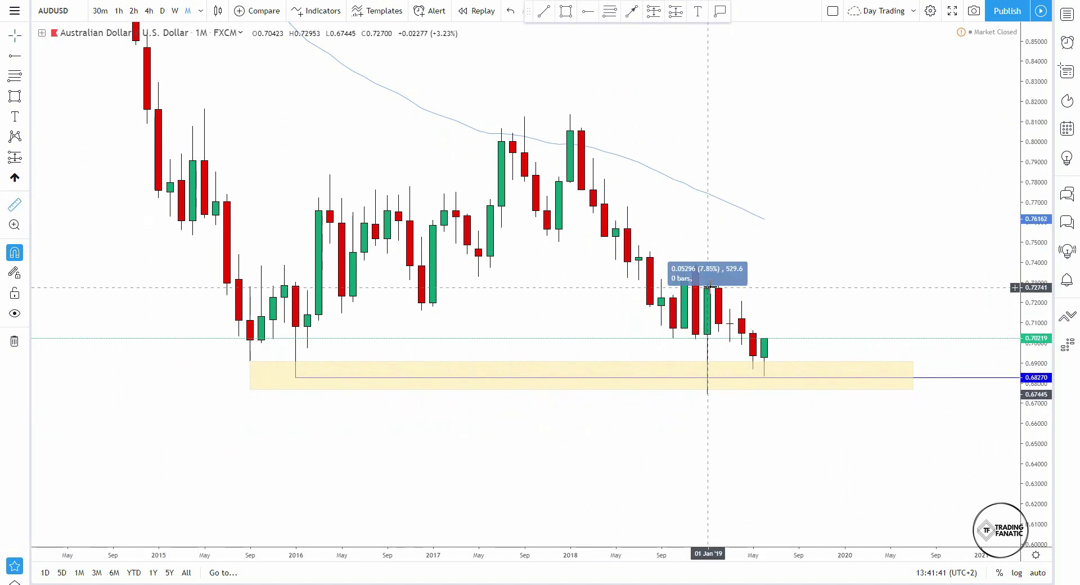
click(714, 284)
click(807, 233)
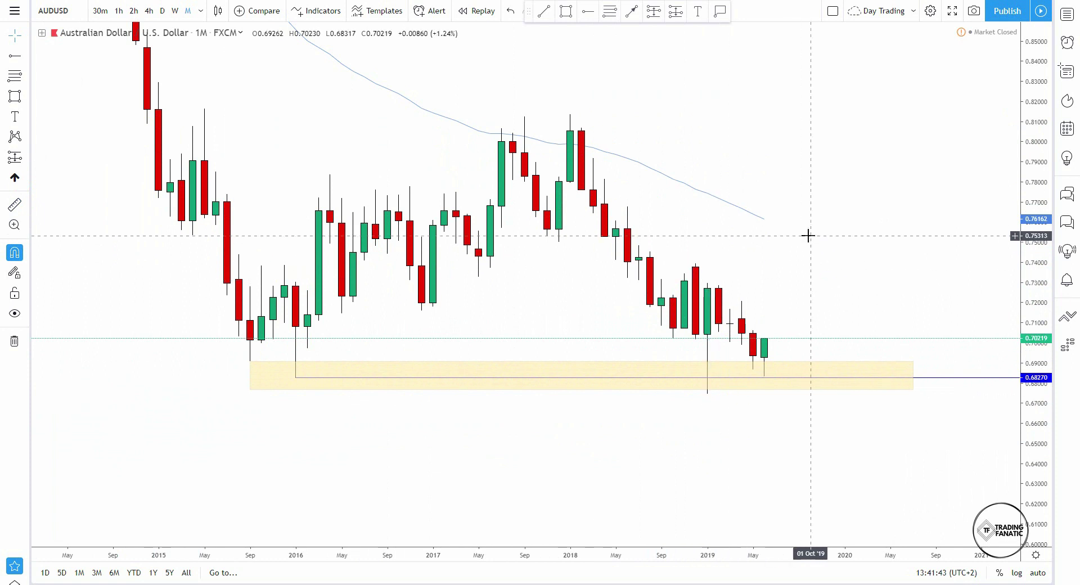
Switch AUDUSD to the weekly timeframe and delete the yellow support rectangle around the 0.68270 ray
scroll(945, 227, up, 3)
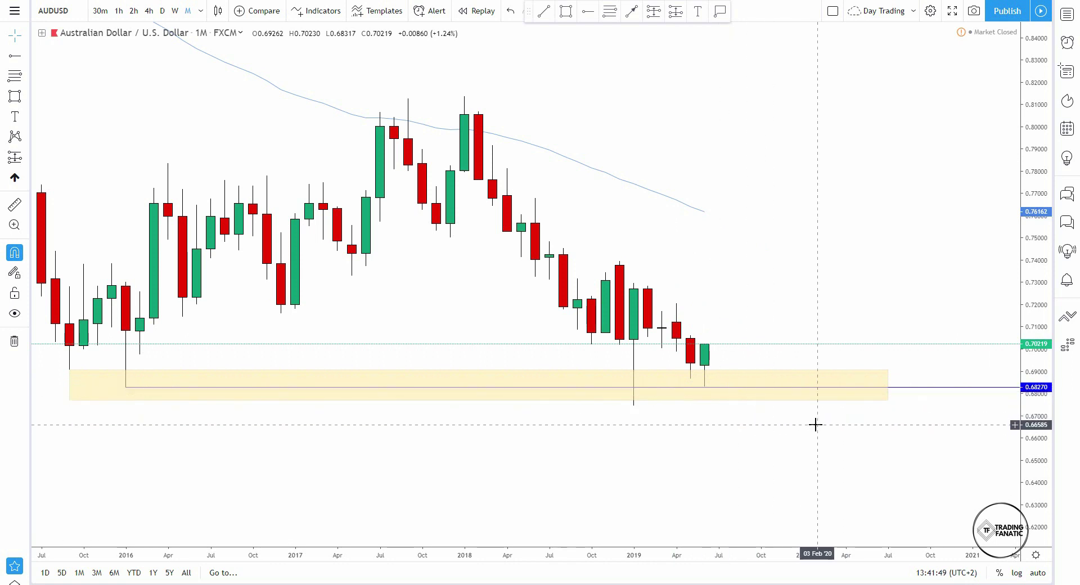
scroll(788, 425, down, 1)
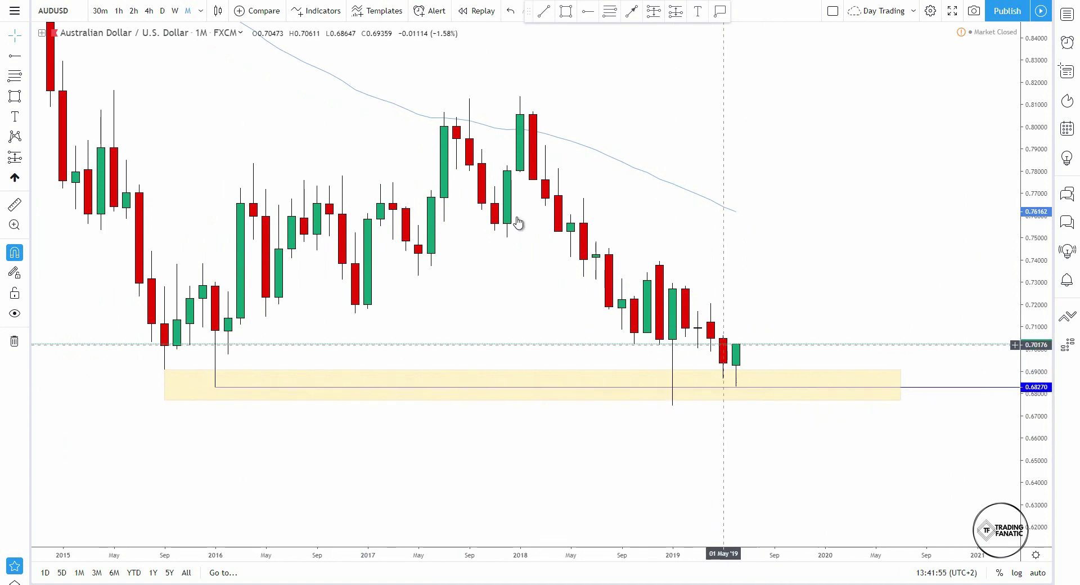
click(175, 10)
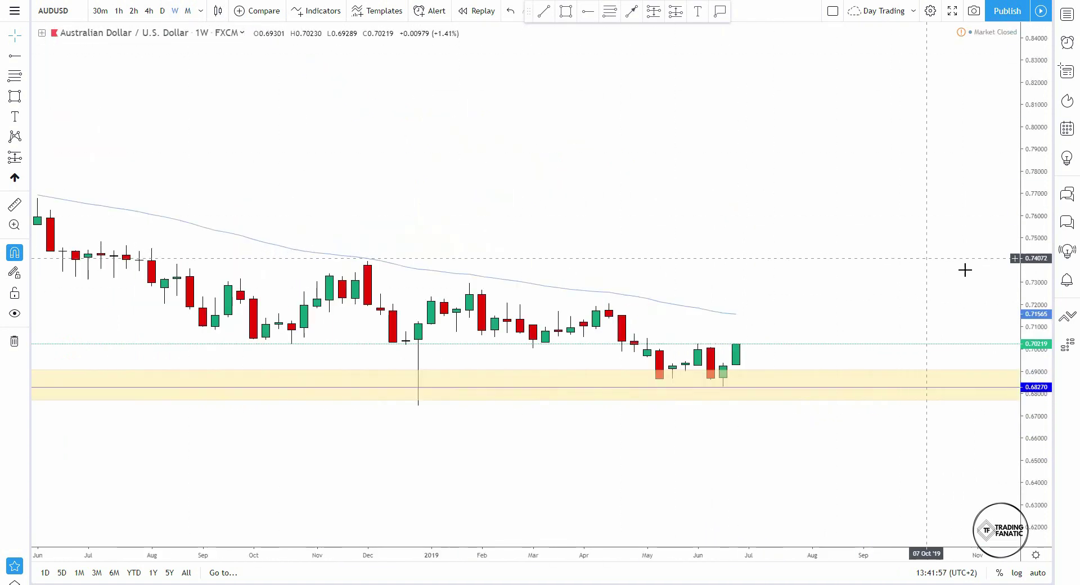
scroll(965, 270, down, 3)
scroll(914, 277, up, 3)
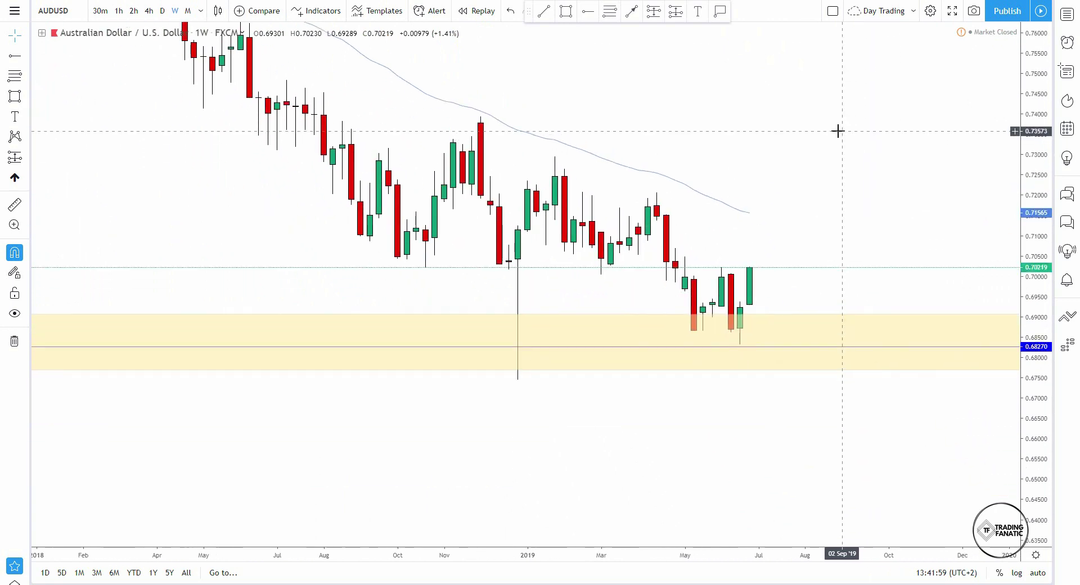
click(779, 320)
click(663, 43)
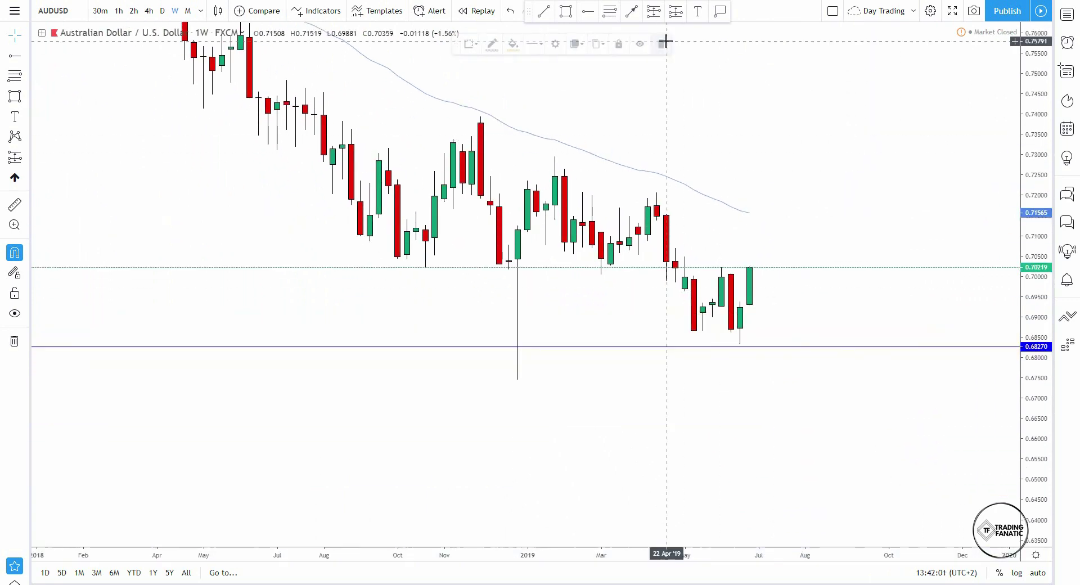
Switch to the daily timeframe and draw a falling trend line from the April high through the June high to about 0.6820 in early August
scroll(957, 203, up, 2)
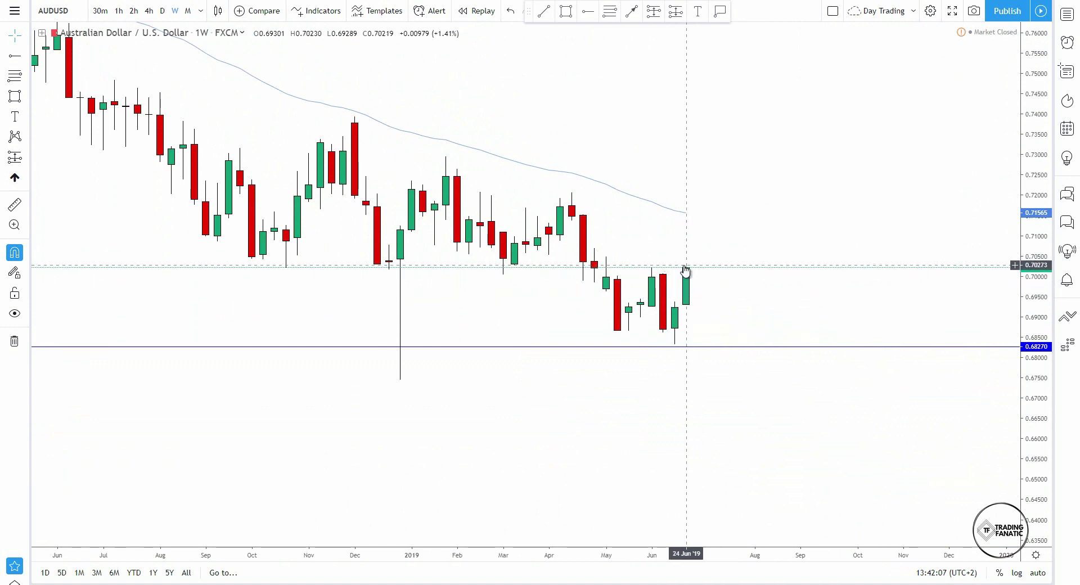
click(162, 10)
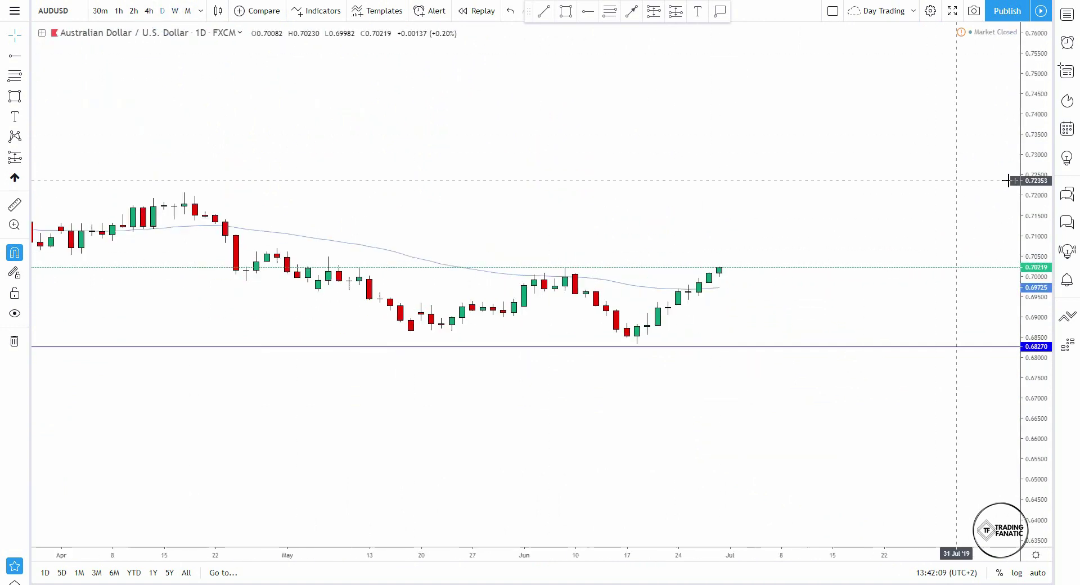
scroll(909, 41, down, 5)
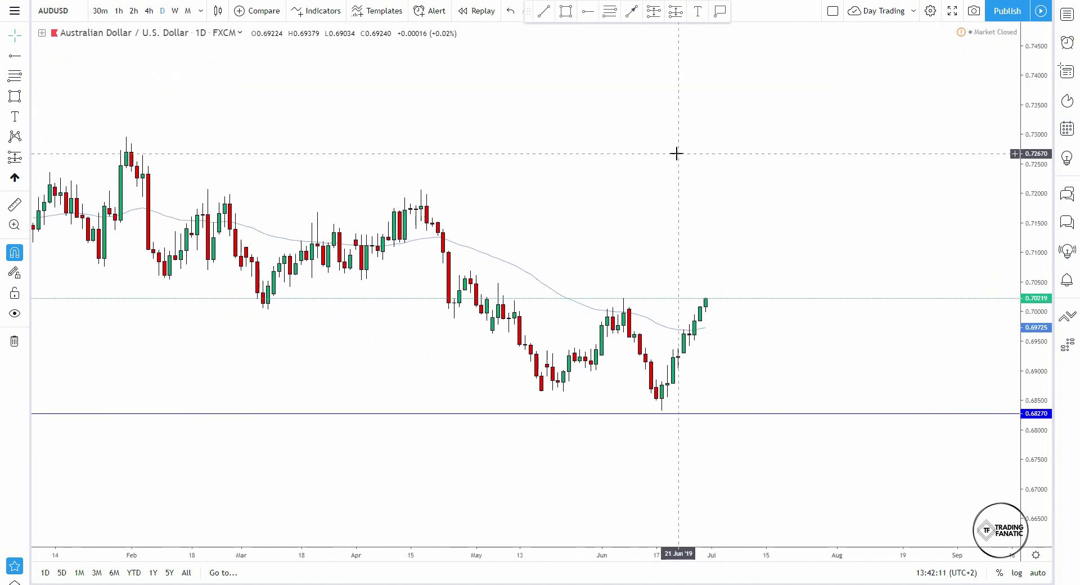
click(544, 11)
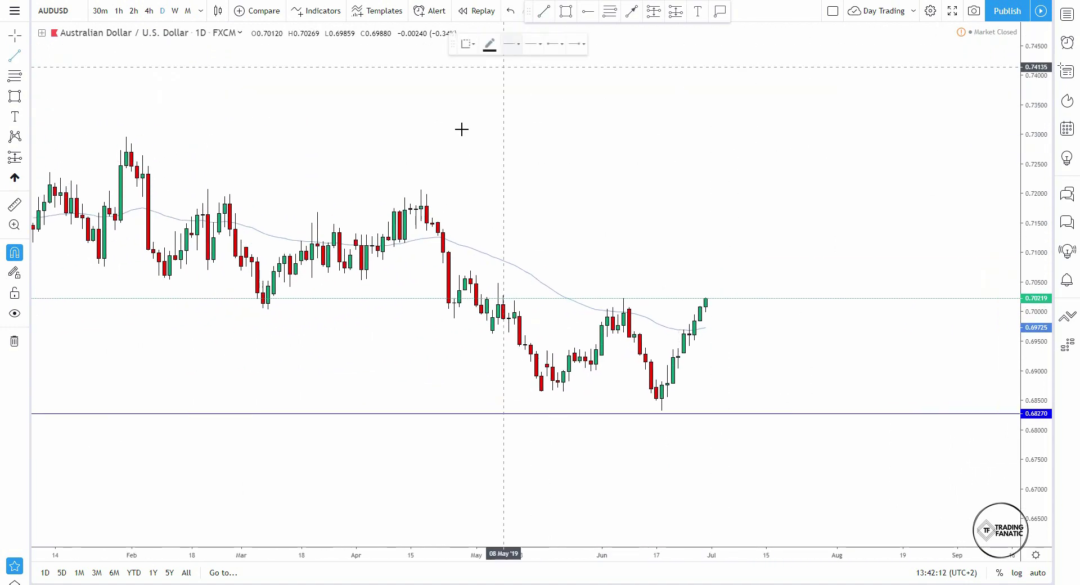
click(421, 190)
click(849, 418)
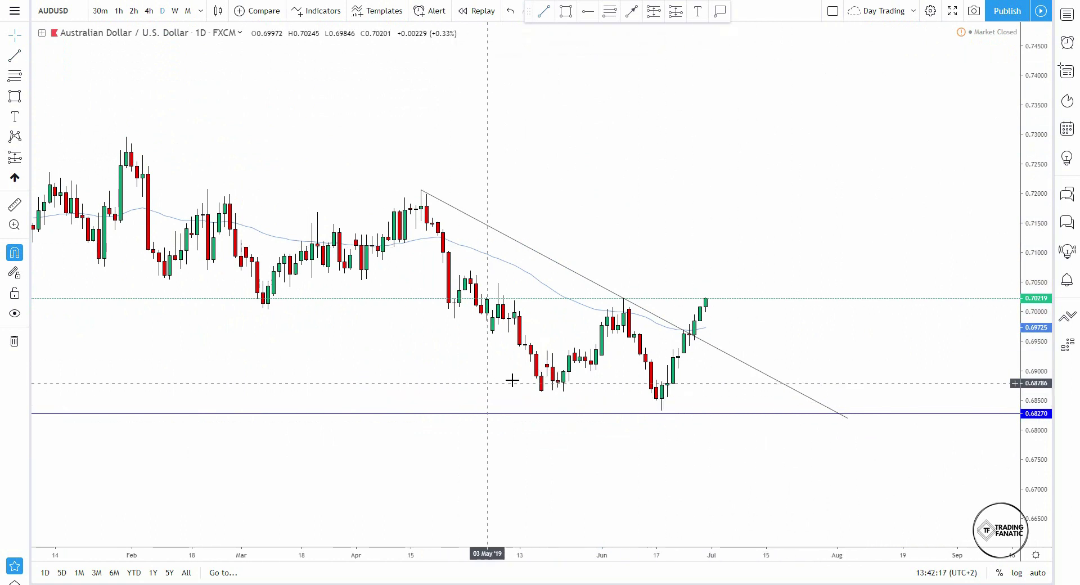
Place a horizontal ray at 0.68660 starting from the May swing low
click(539, 390)
scroll(928, 315, up, 1)
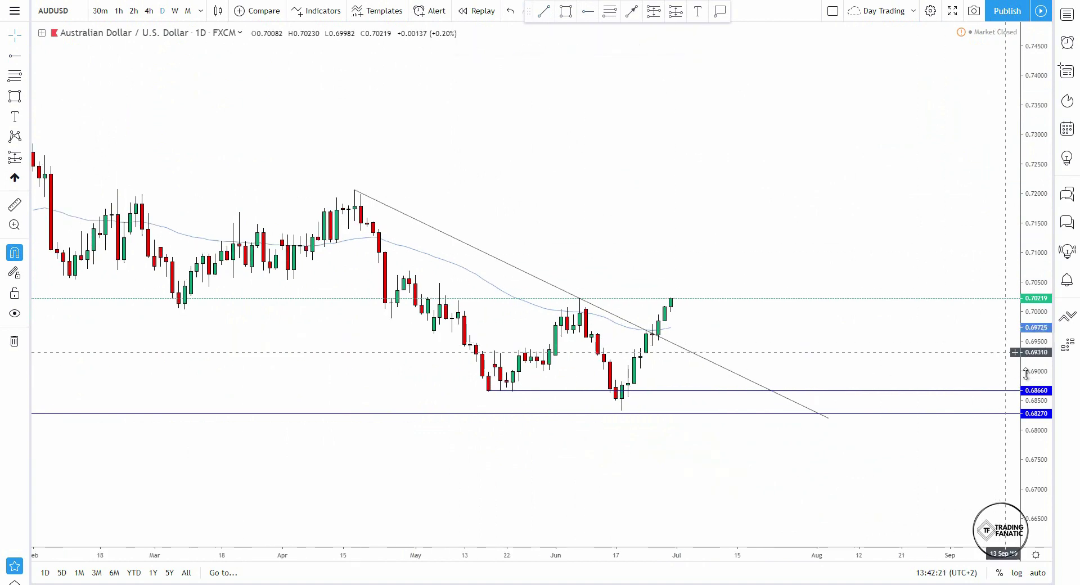
scroll(928, 248, up, 2)
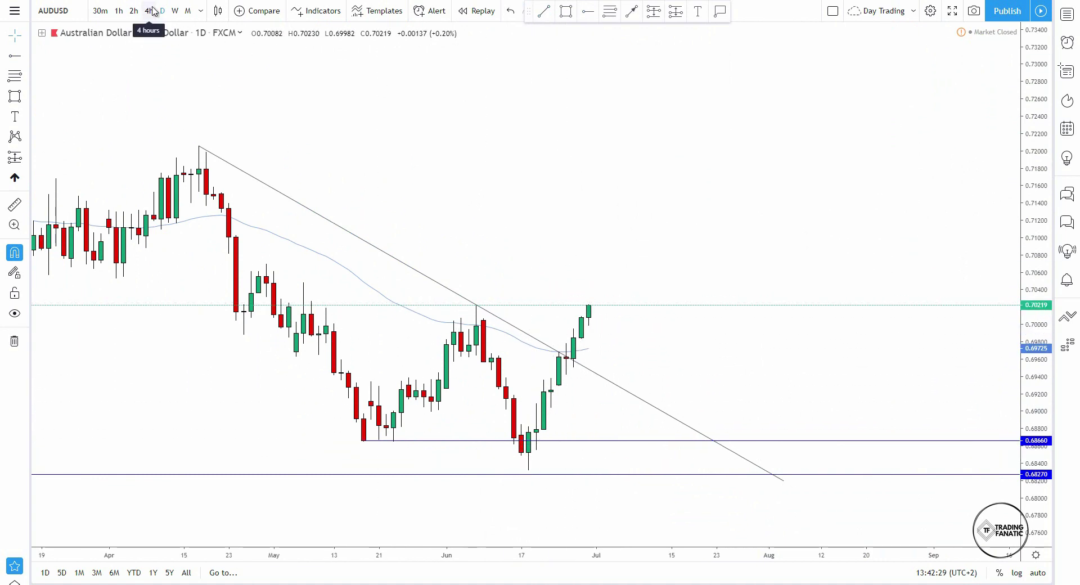
Switch to the 4-hour timeframe and draw a rising trend line from 0.68317 on 18 June to about 0.70750 on 7 July
click(151, 11)
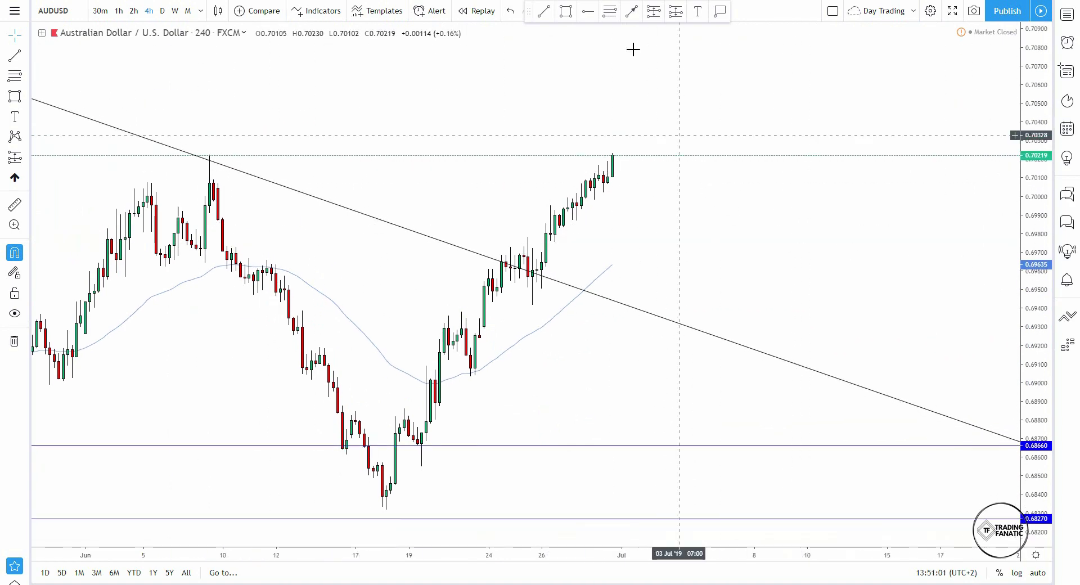
click(550, 15)
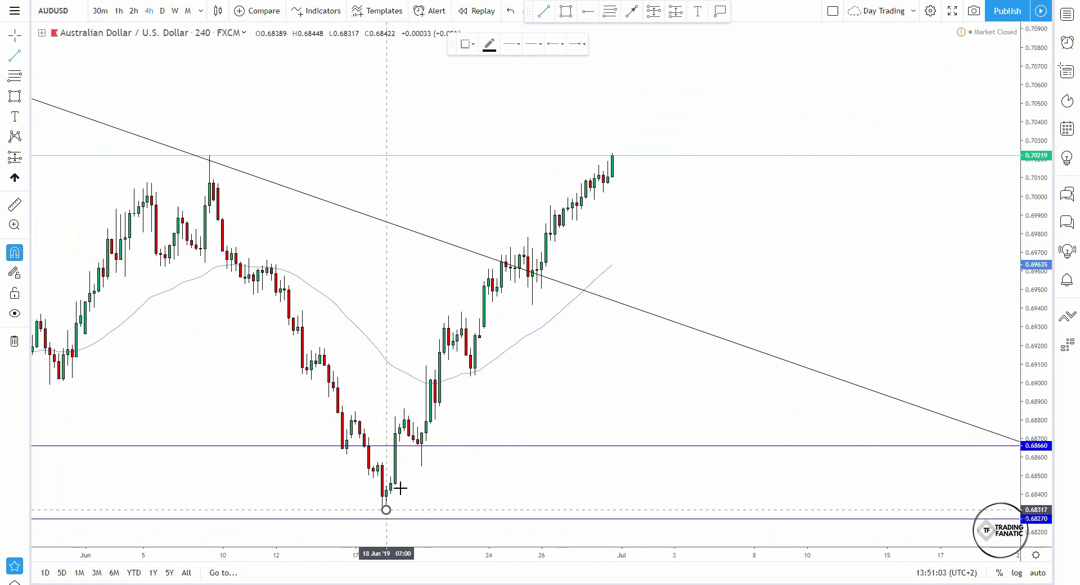
click(400, 488)
click(749, 56)
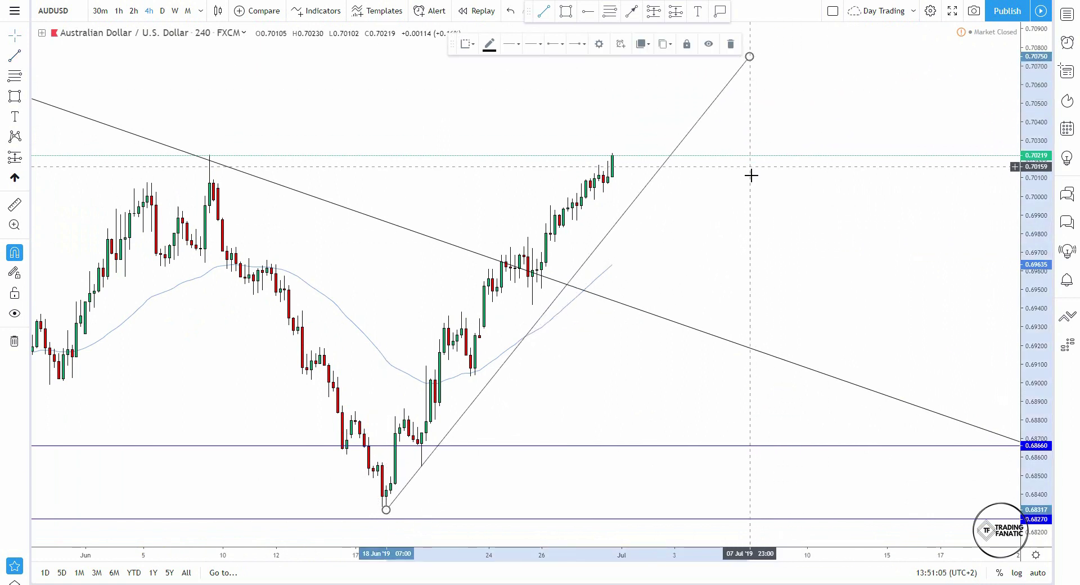
click(751, 175)
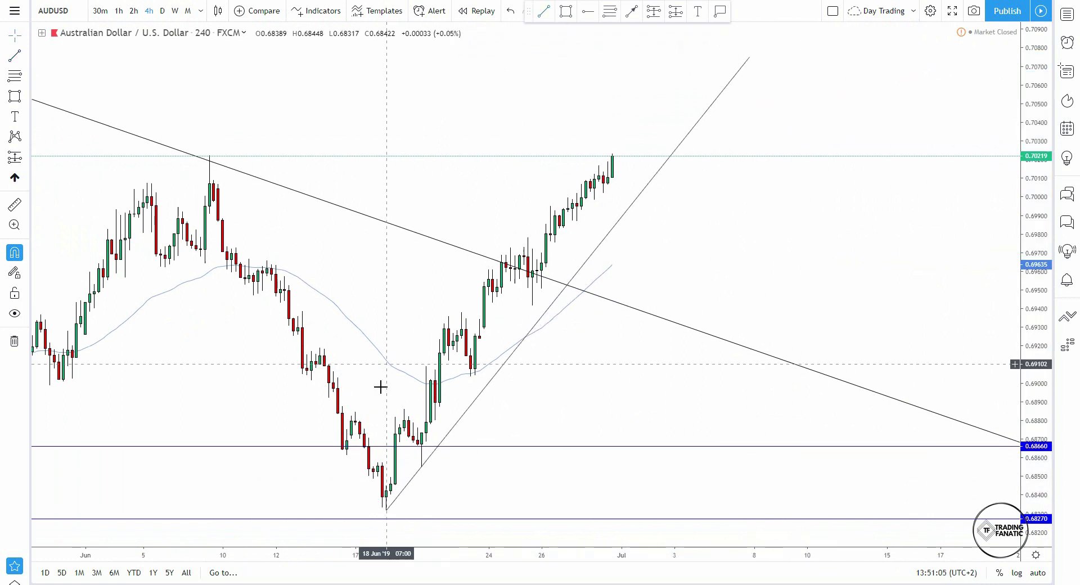
Draw a resistance rectangle over the June highs from 4 June to 16 July, between about 0.70225 and 0.70083
click(566, 11)
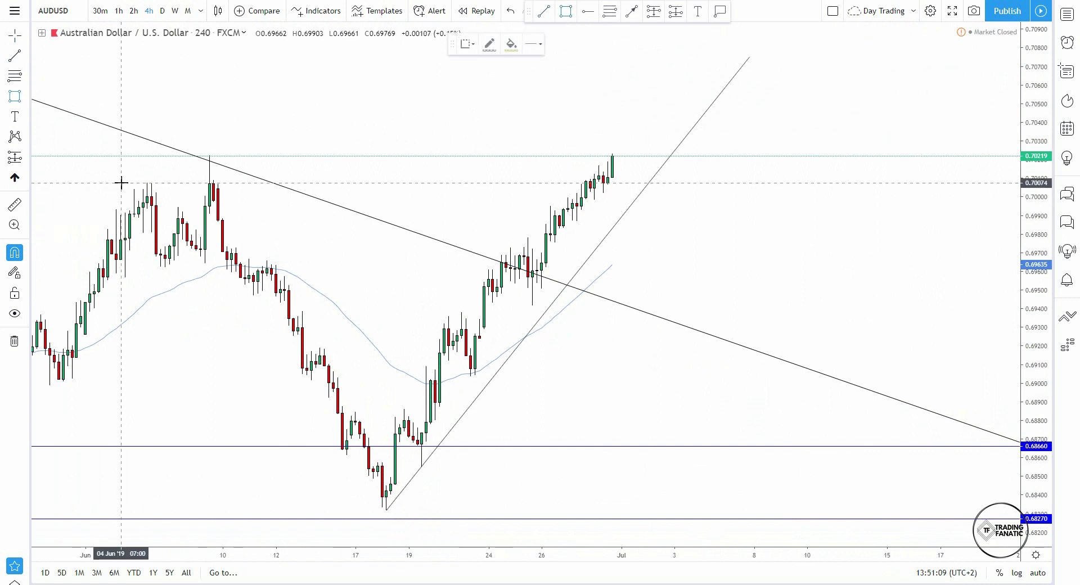
drag(116, 209, 914, 155)
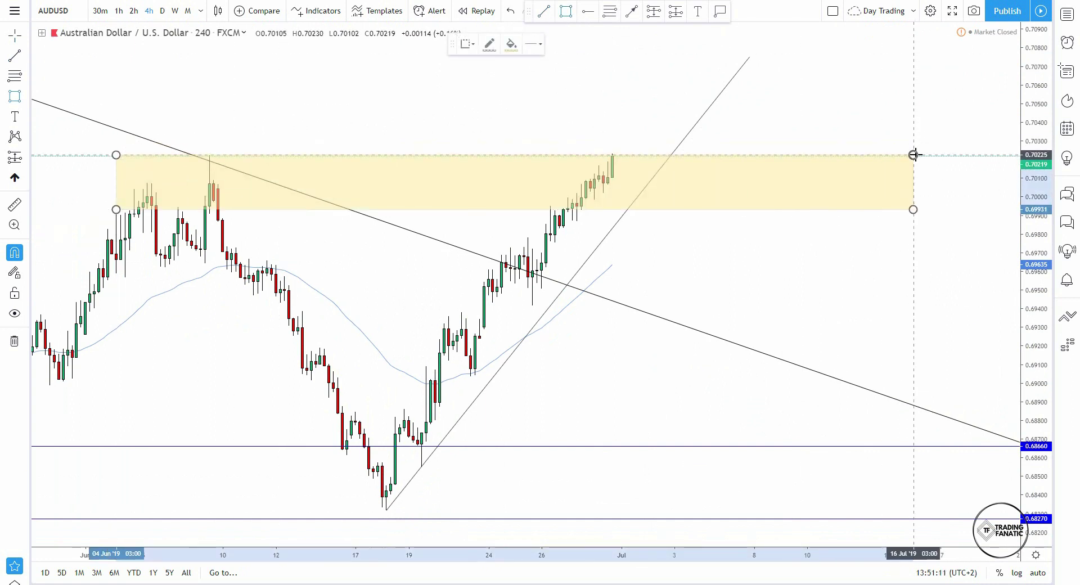
drag(913, 209, 926, 180)
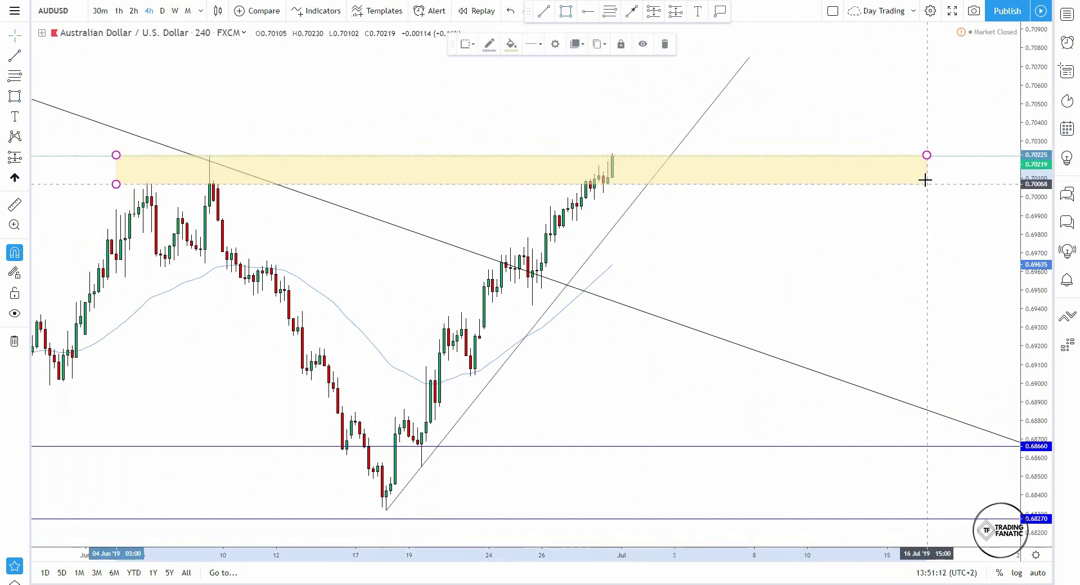
click(911, 239)
Draw a projection arrow from the last candle at about 0.70222 down to about 0.6964 on 2 July
click(631, 12)
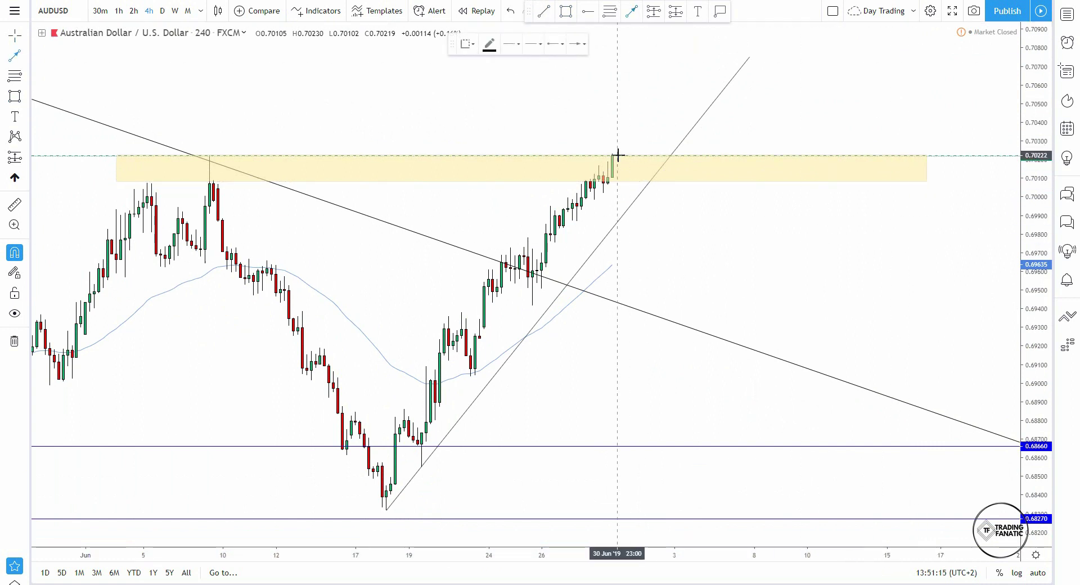
click(617, 155)
click(661, 264)
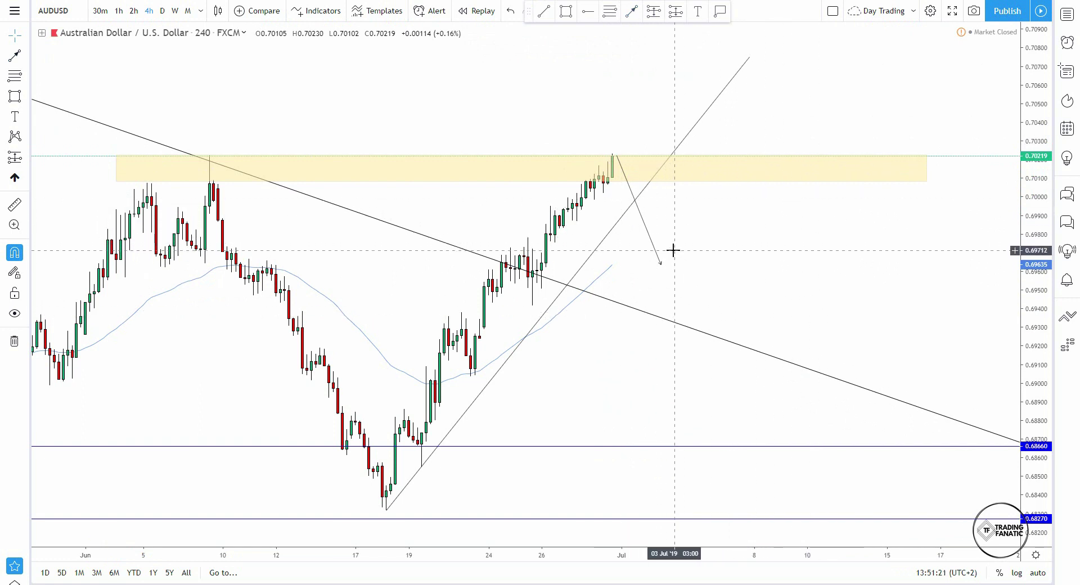
Delete the yellow resistance rectangle over the June highs
click(720, 181)
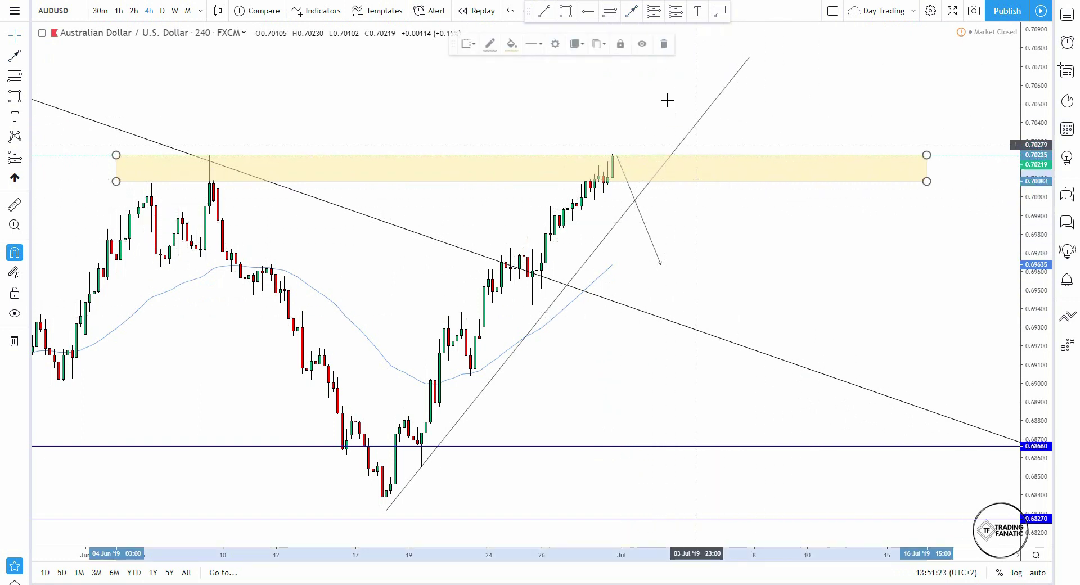
click(674, 49)
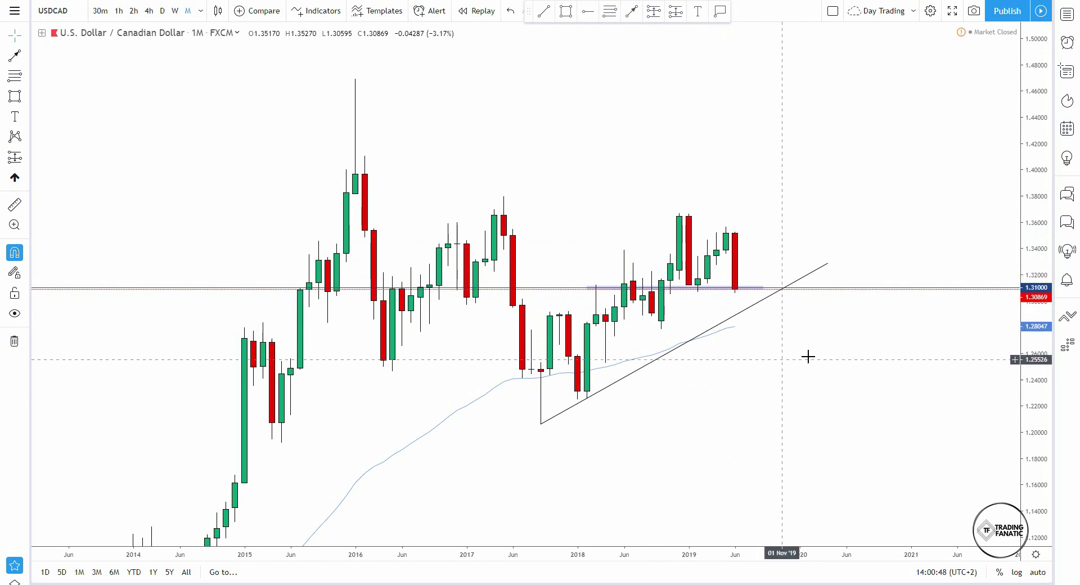
Switch USDCAD to the weekly timeframe and measure the move from 1.30990 in mid-January 2019 to about 1.35811 on 1 July
click(179, 13)
scroll(710, 183, up, 5)
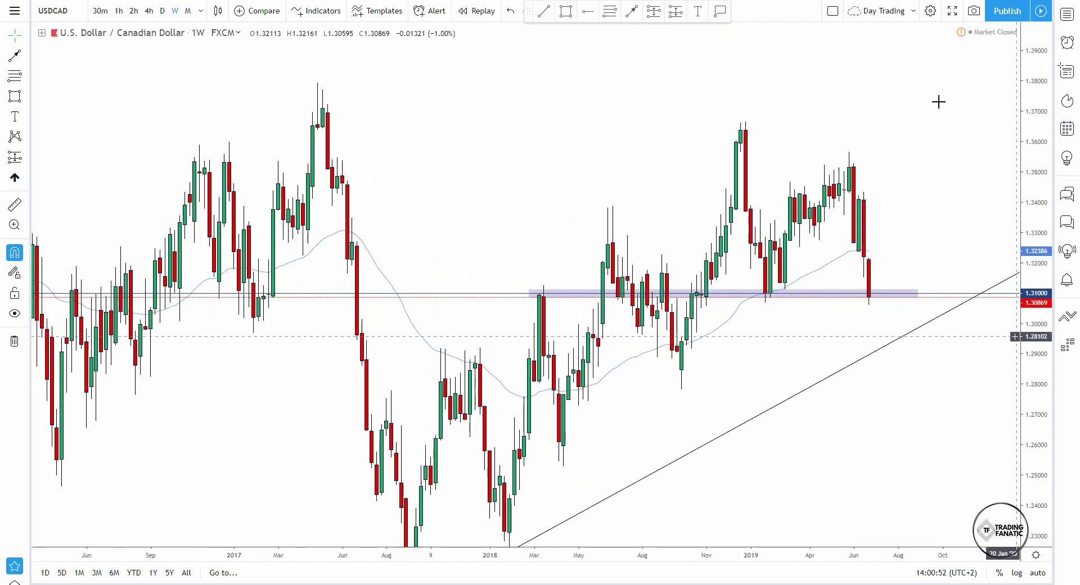
scroll(956, 163, up, 4)
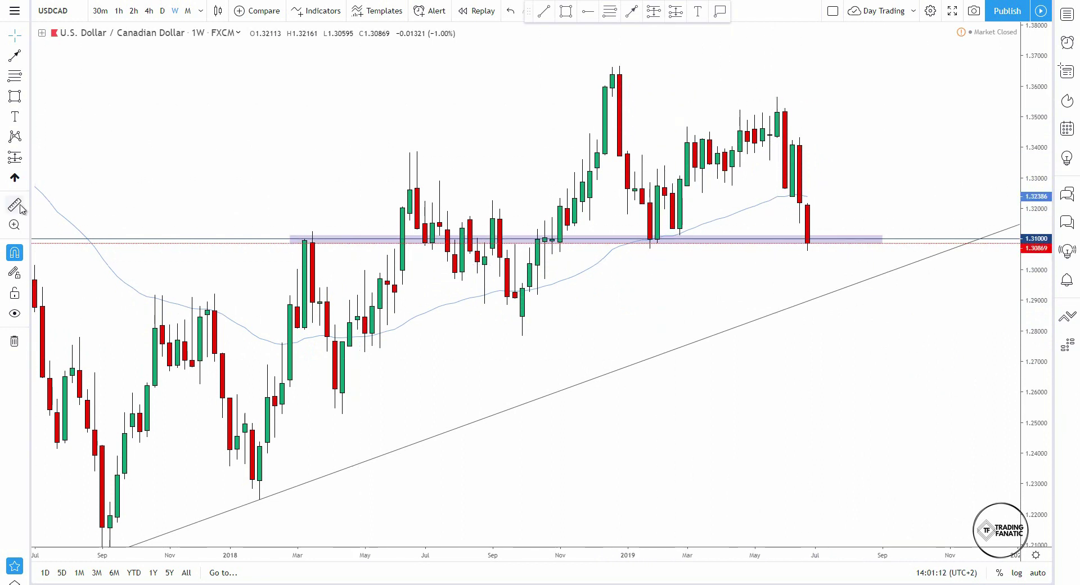
shift+click(628, 240)
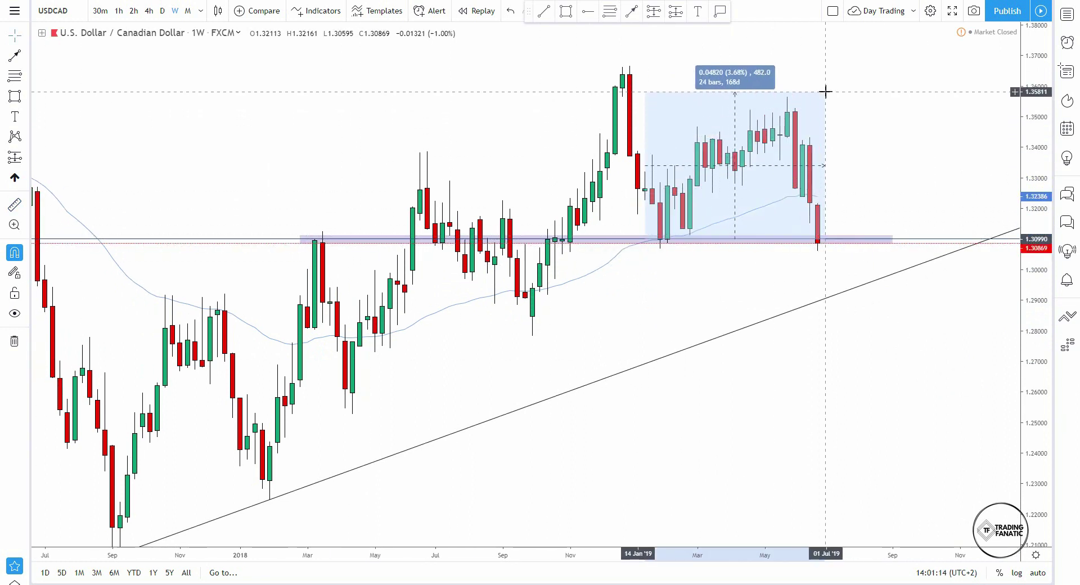
click(825, 91)
Switch the USDCAD chart to the daily timeframe
drag(971, 129, 940, 135)
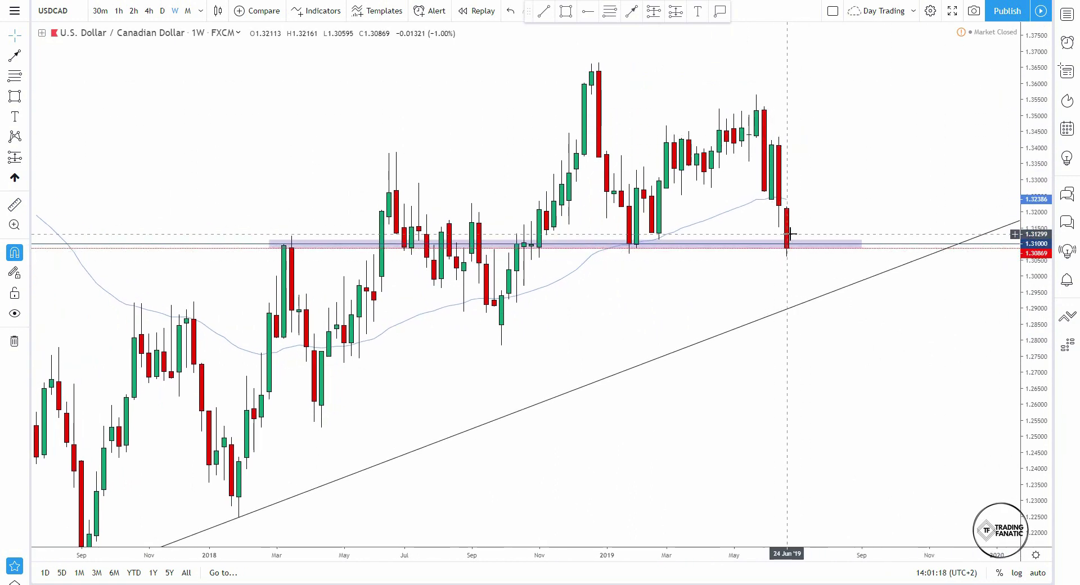
click(162, 11)
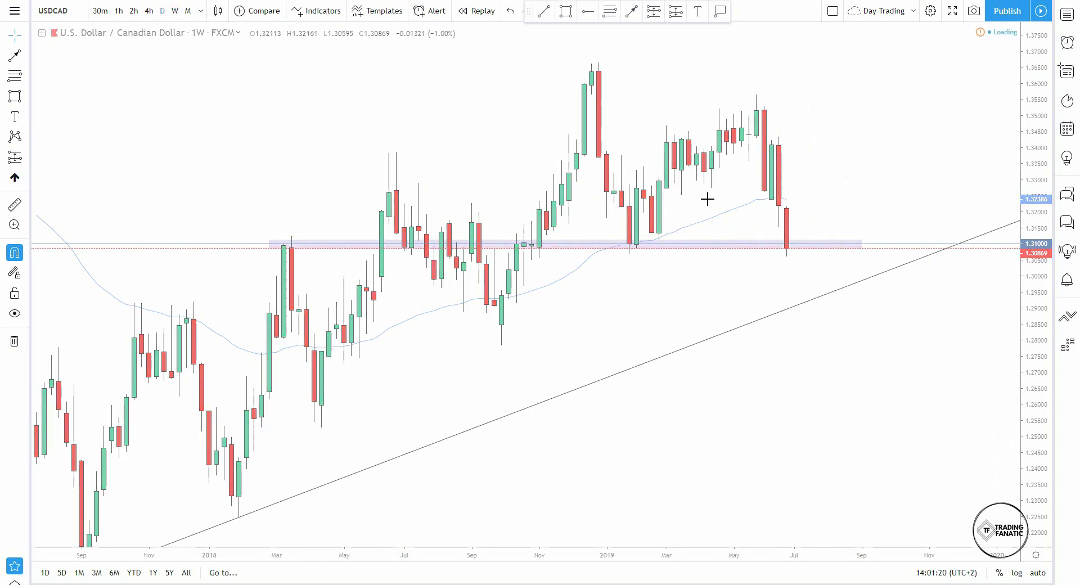
Draw a Fibonacci retracement on the daily chart from the 18 June high at 1.34324 to the latest low at 1.30595
drag(1018, 285, 977, 72)
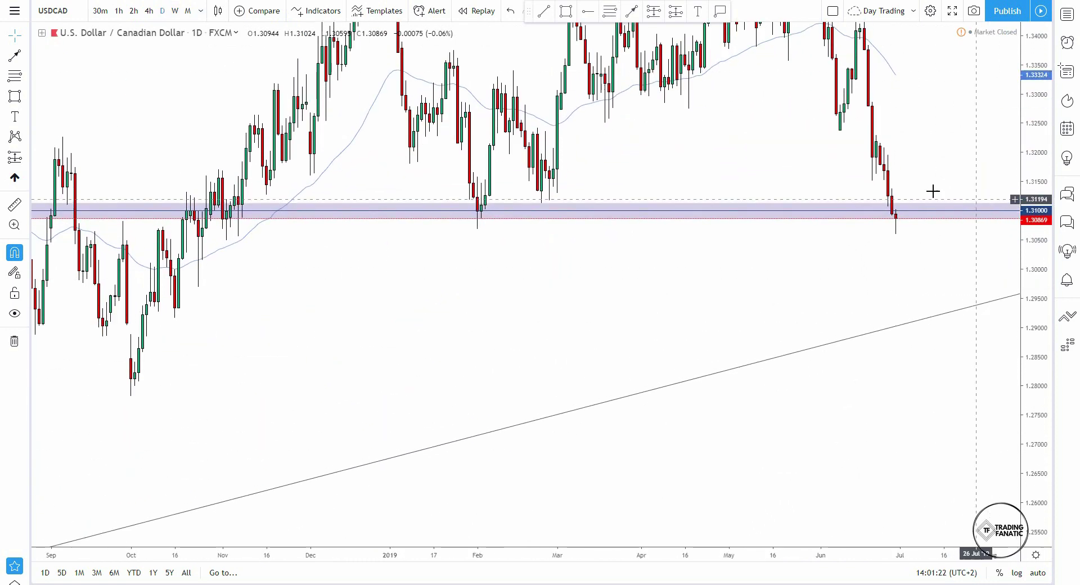
scroll(926, 159, up, 5)
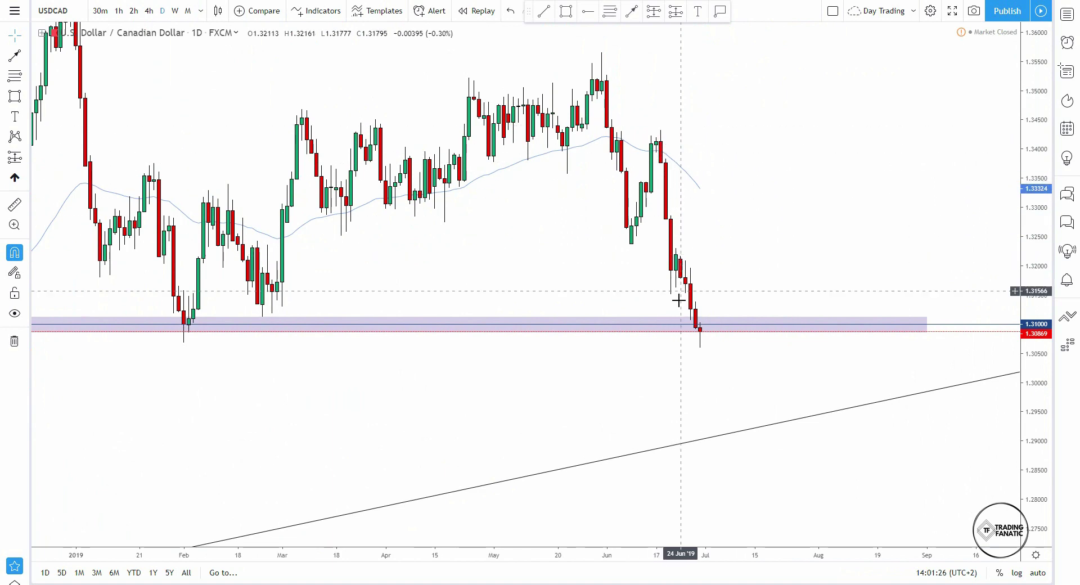
key(alt+f)
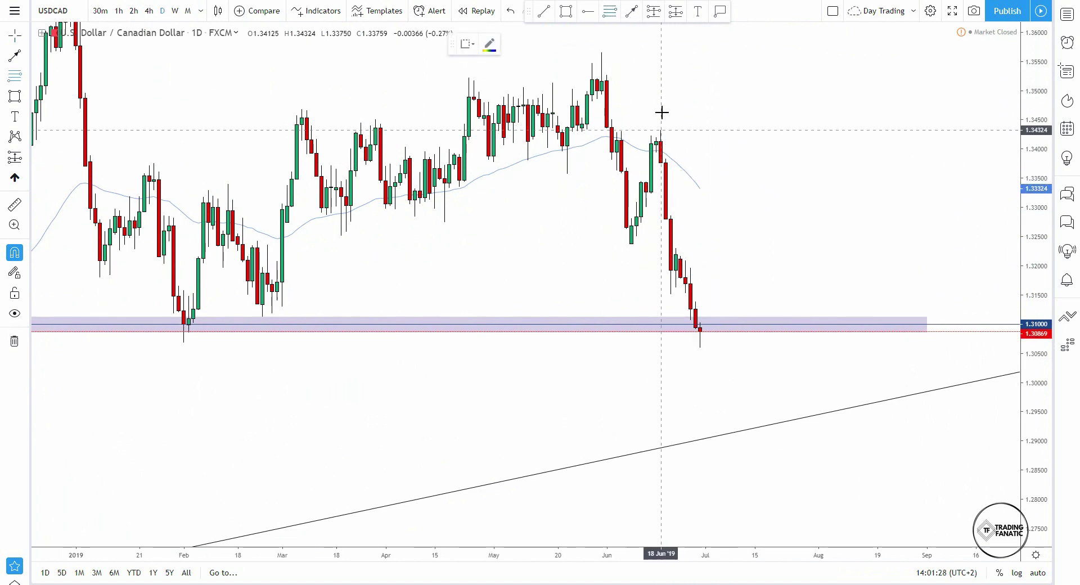
click(700, 347)
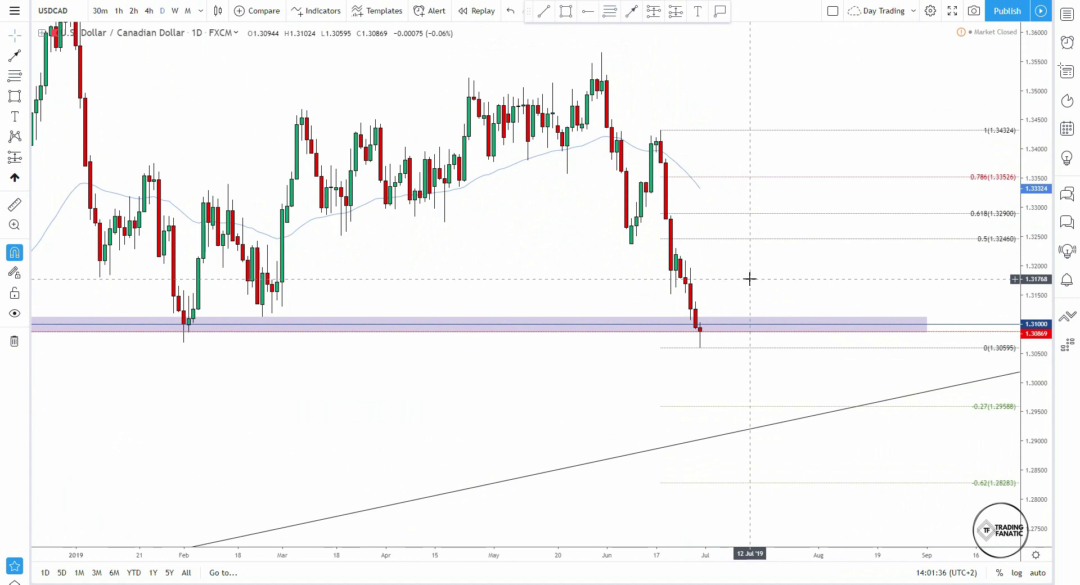
Draw a projection arrow from about 1.3085 on 2 July up to the 0.618 retracement level on 10 July
scroll(695, 253, up, 2)
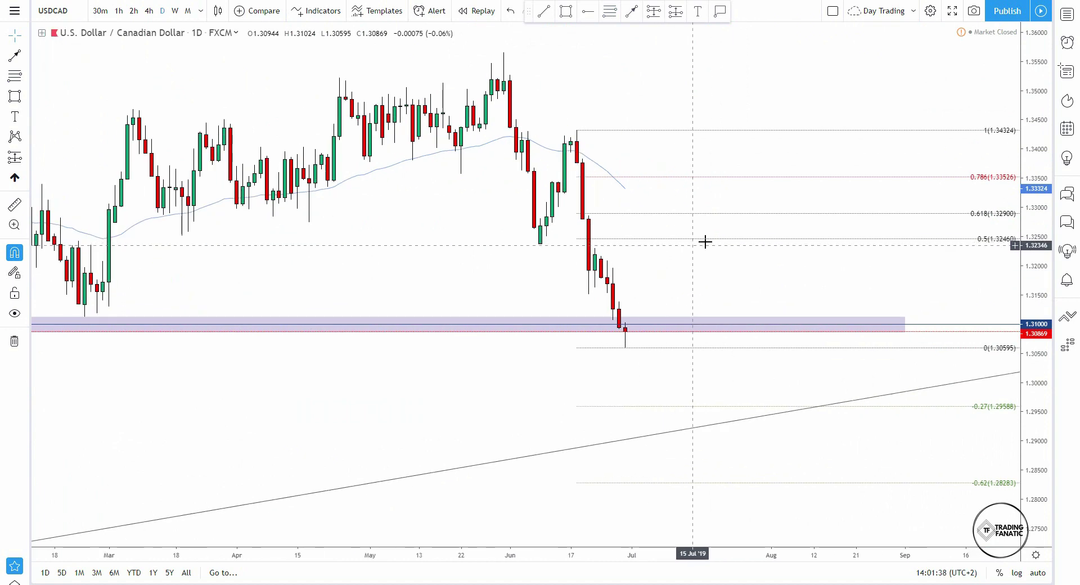
click(632, 11)
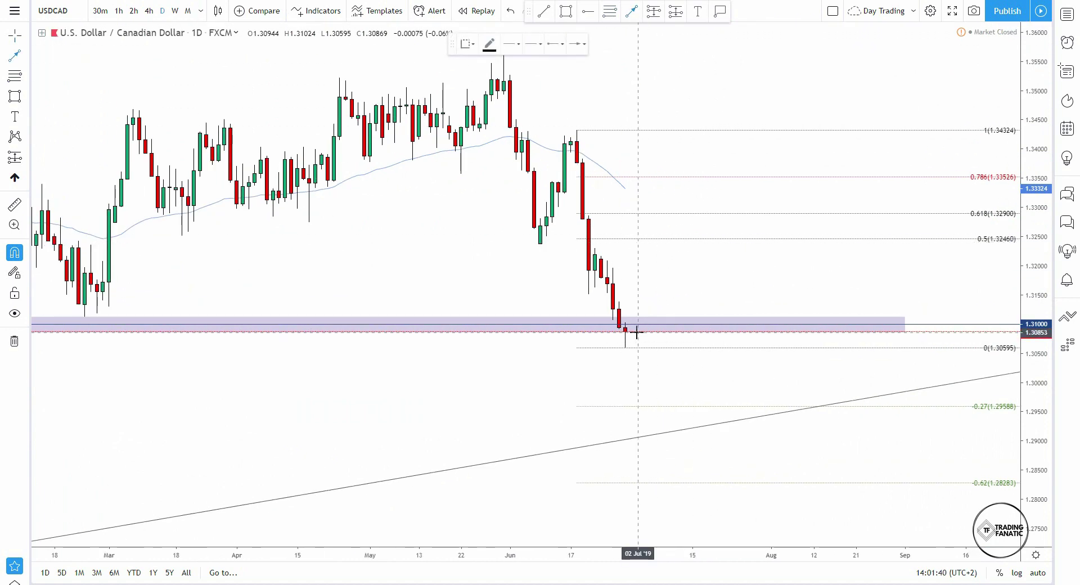
click(637, 333)
click(673, 212)
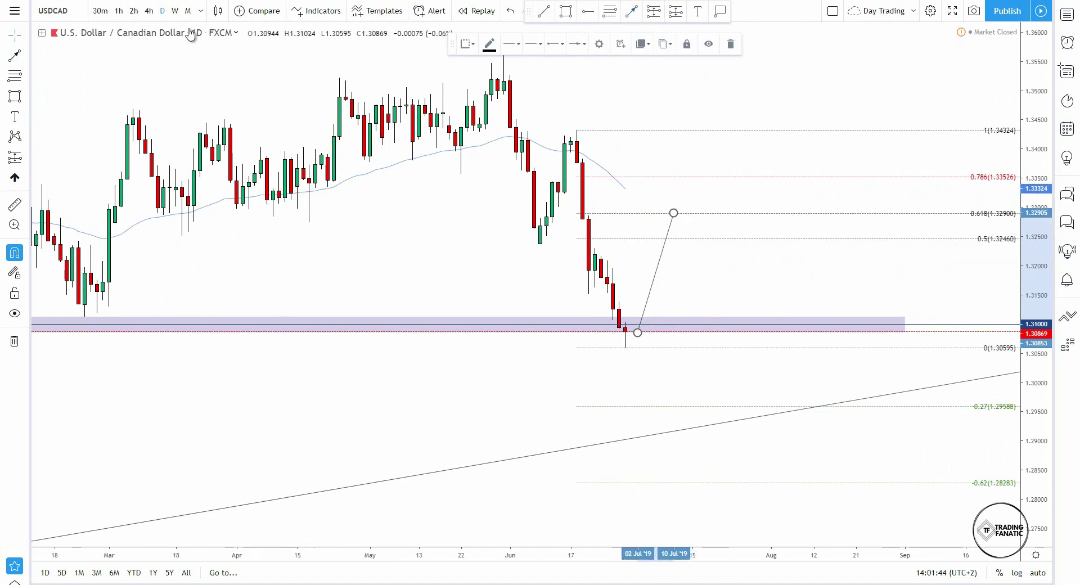
Switch USDCAD to the 4-hour timeframe and examine the latest candles and their lower wicks in the purple zone around 1.31000
click(149, 12)
drag(1016, 437, 1022, 290)
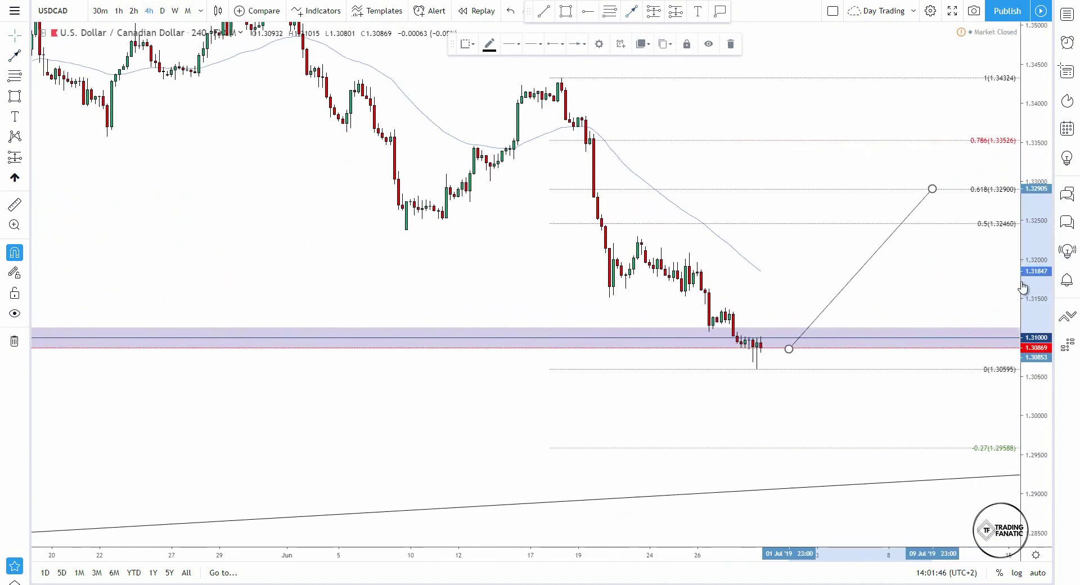
scroll(952, 244, up, 3)
drag(952, 244, 940, 207)
scroll(940, 207, up, 2)
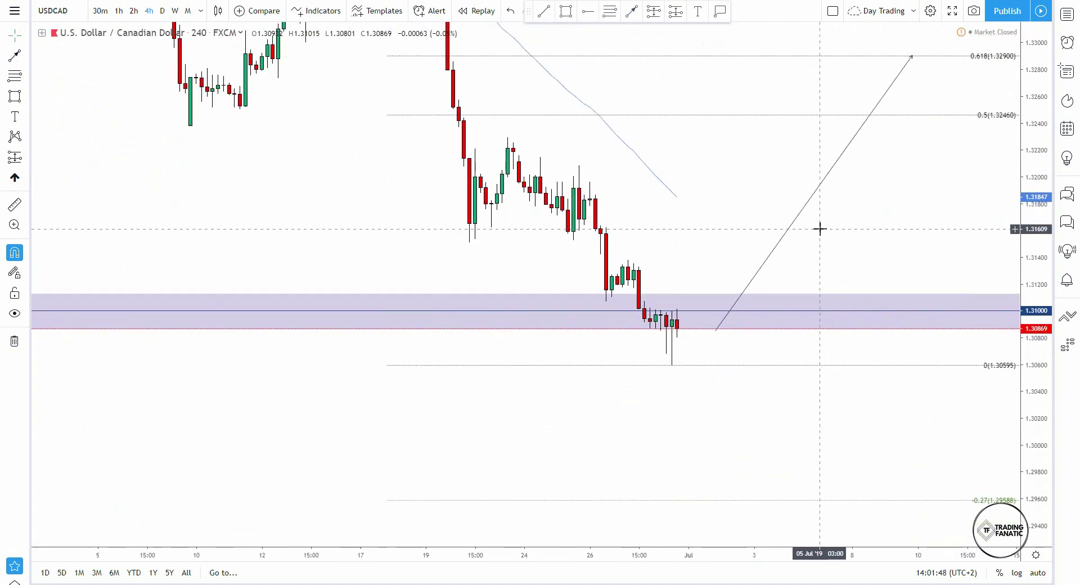
click(668, 314)
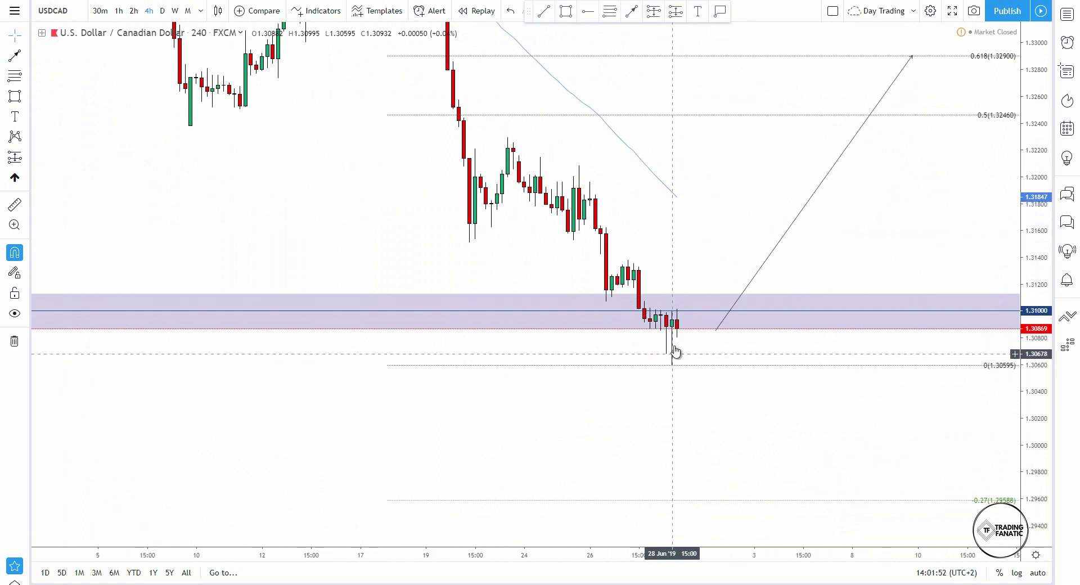
click(667, 310)
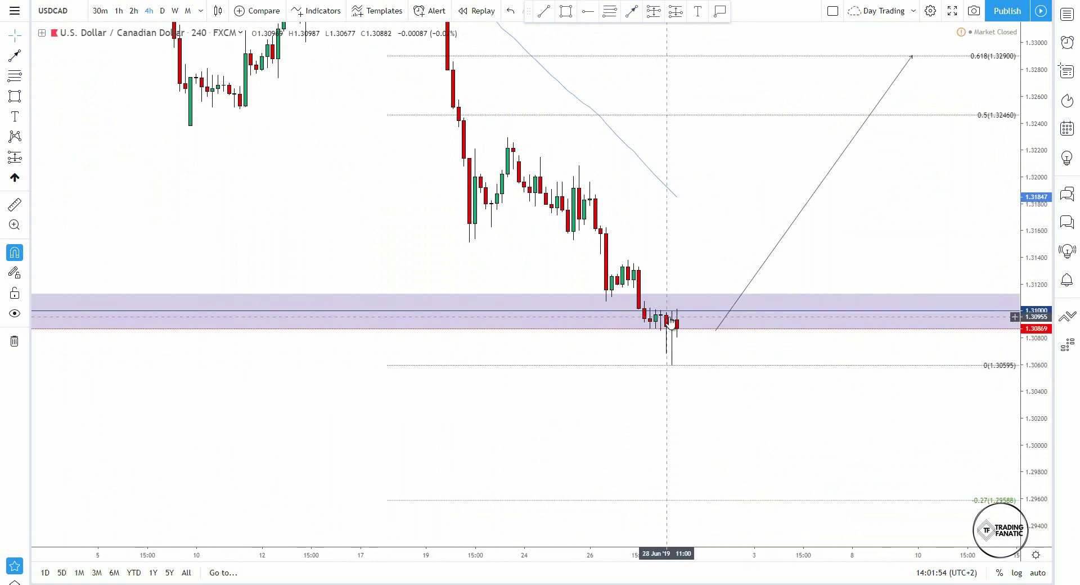
click(749, 347)
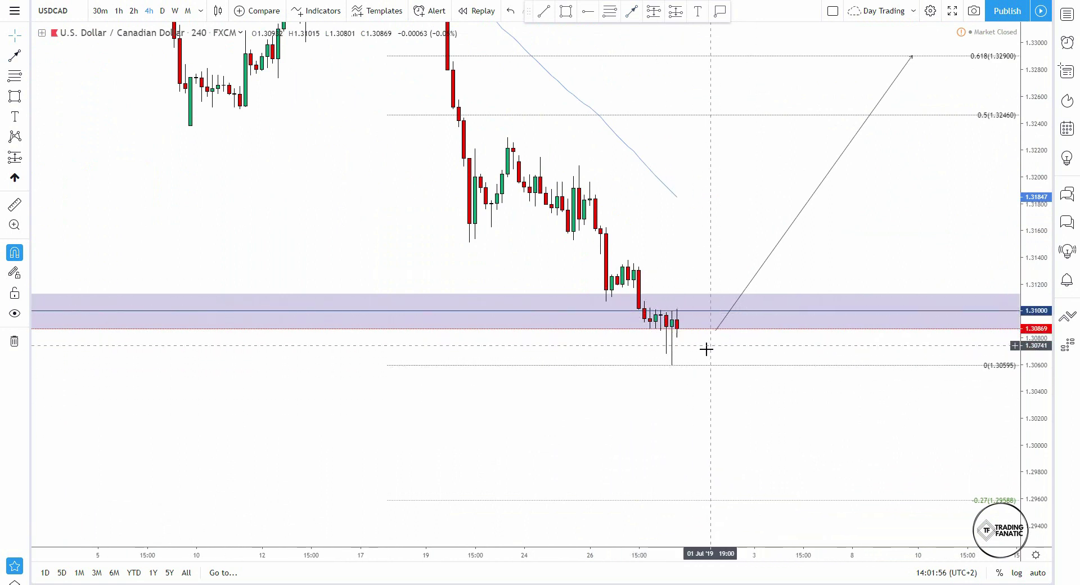
Draw a chain of arrows from the last candle at about 1.3087 up to 1.3133, down to 1.3100, and up to the 0.5 retracement level
click(626, 13)
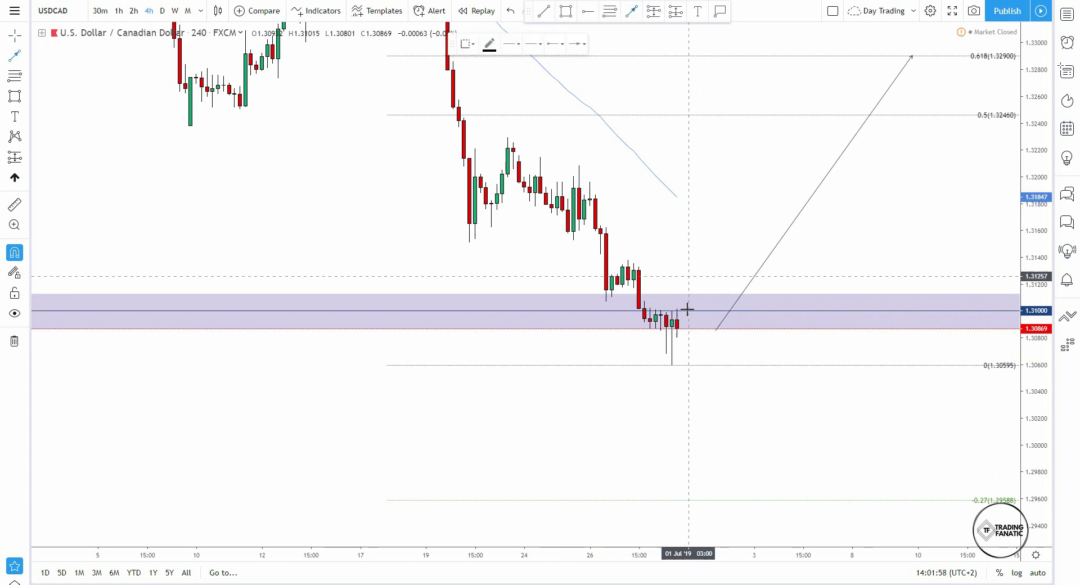
drag(683, 328, 699, 265)
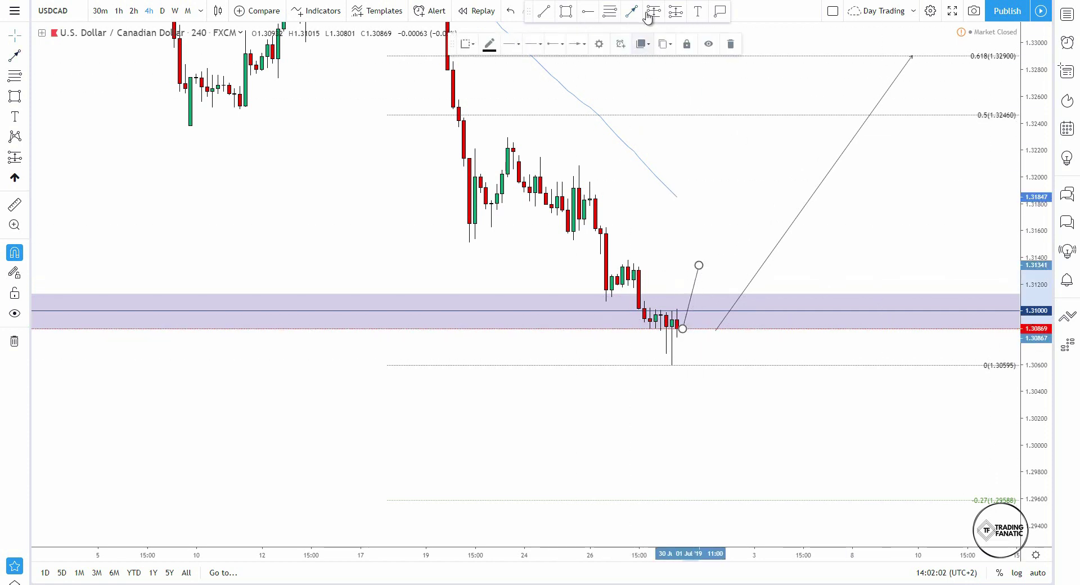
drag(700, 264, 714, 310)
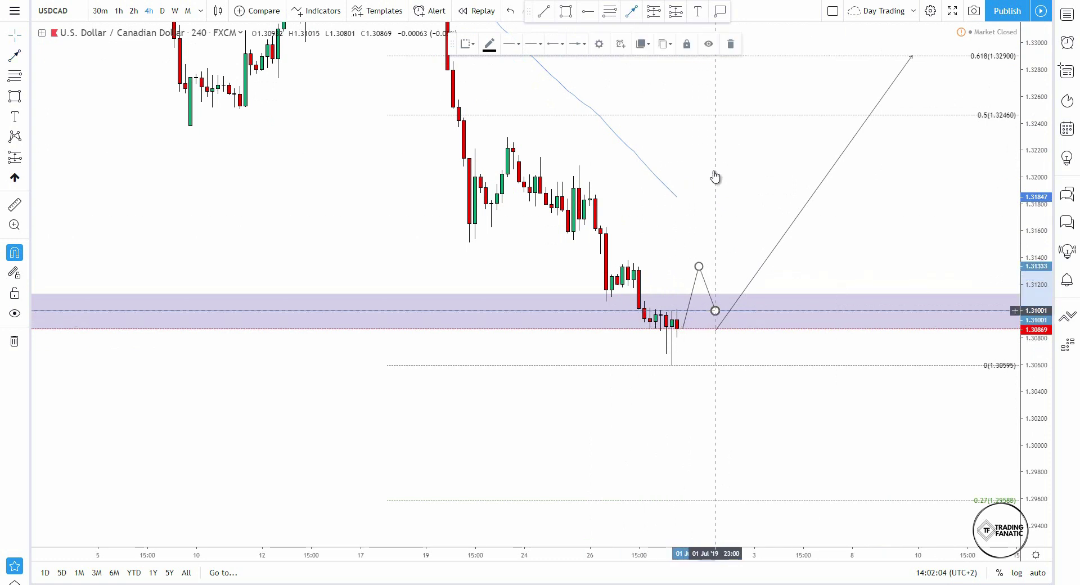
drag(715, 311, 797, 109)
double_click(795, 111)
key(Escape)
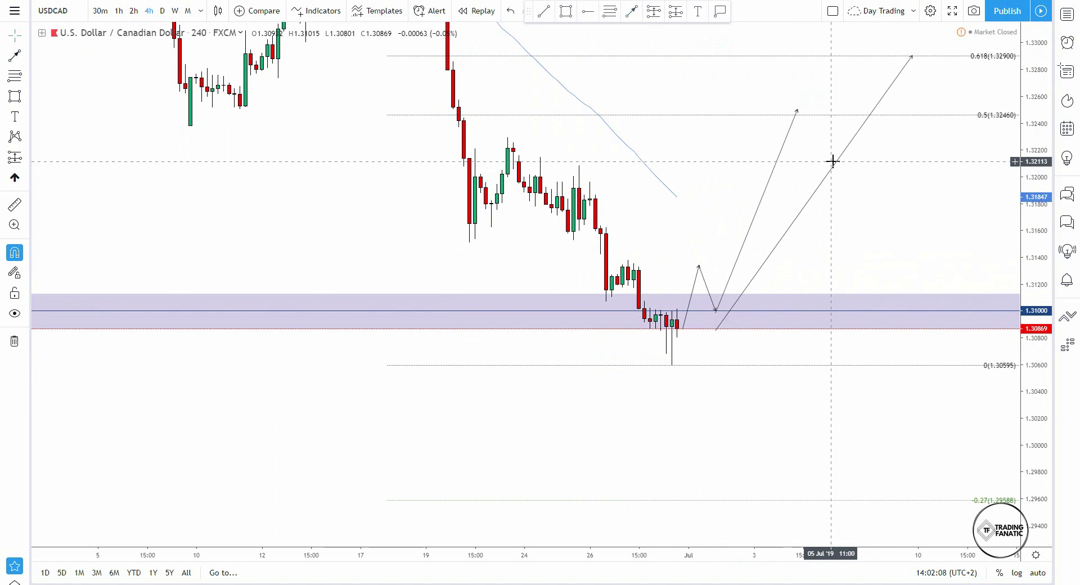
Delete the long projection arrow and the chain of shorter arrows after the last USDCAD candle
click(835, 165)
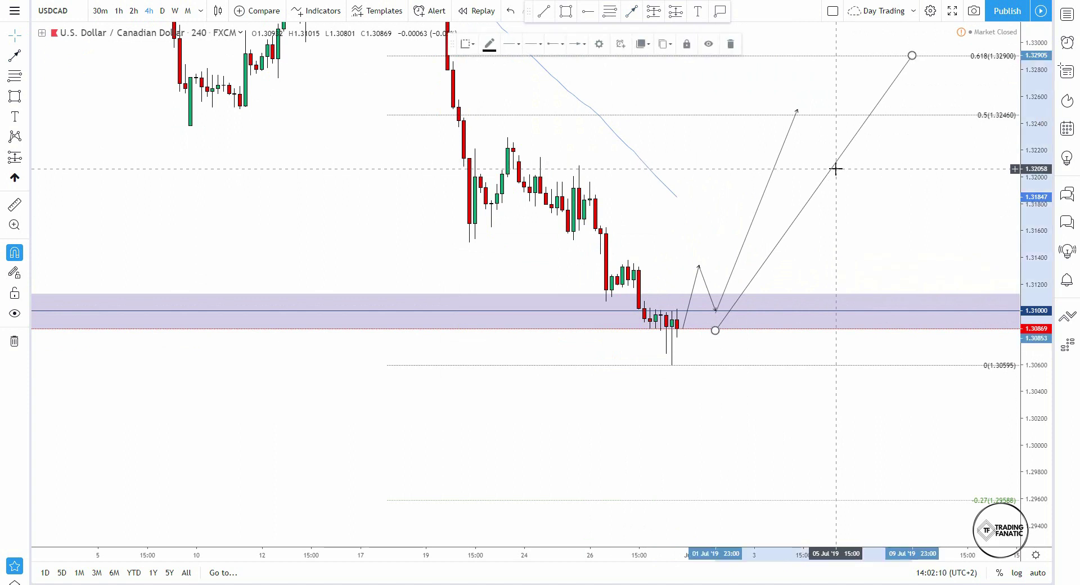
key(Delete)
key(Delete)
click(708, 291)
key(Delete)
click(695, 281)
key(Delete)
drag(1051, 167, 960, 289)
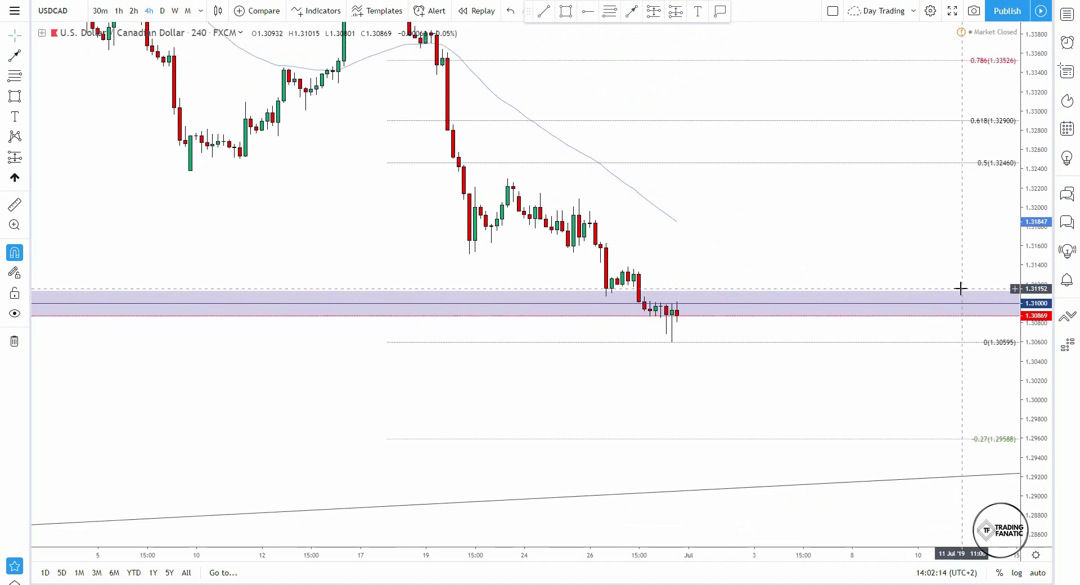
drag(720, 199, 690, 239)
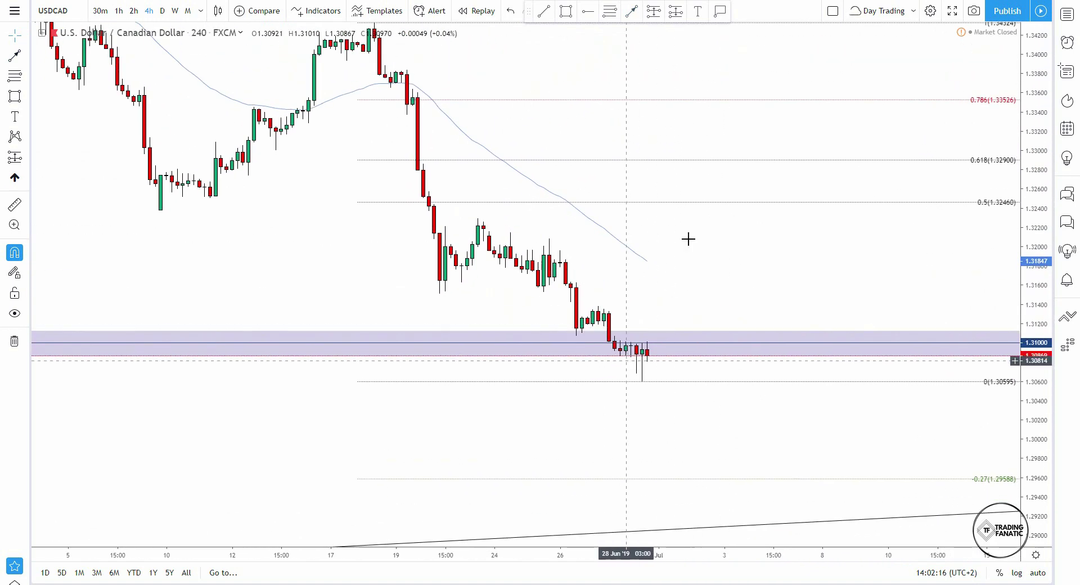
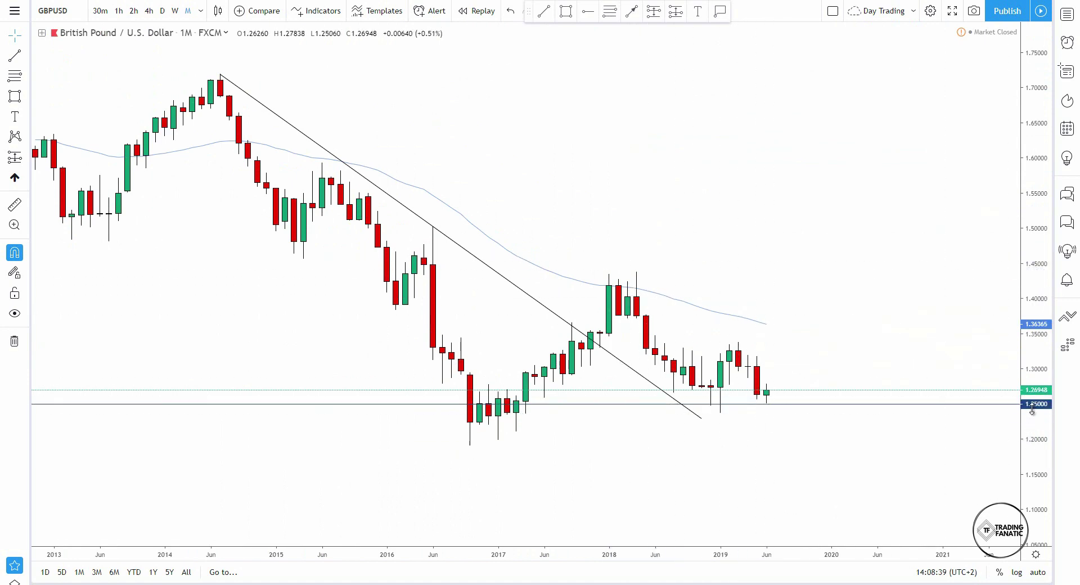
Examine the latest GBPUSD monthly candles at the 1.25000 level and switch the chart to the weekly timeframe
drag(1044, 421, 856, 226)
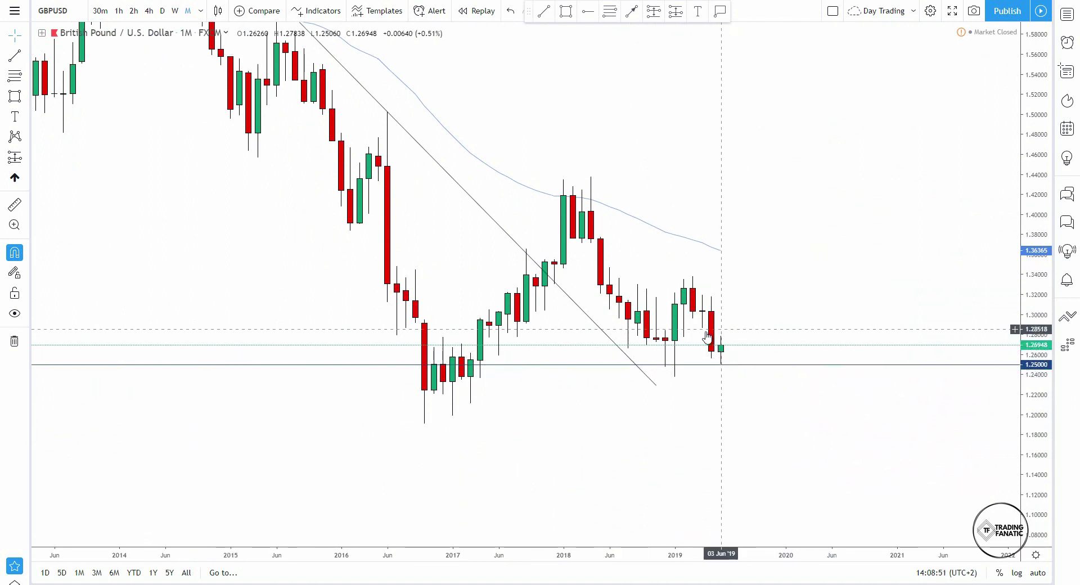
click(729, 363)
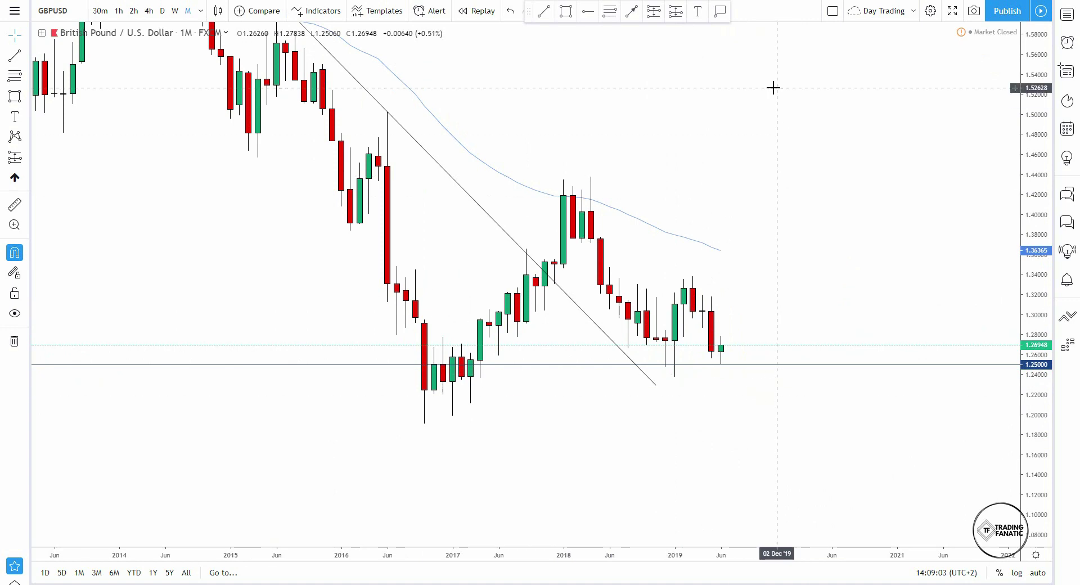
click(174, 12)
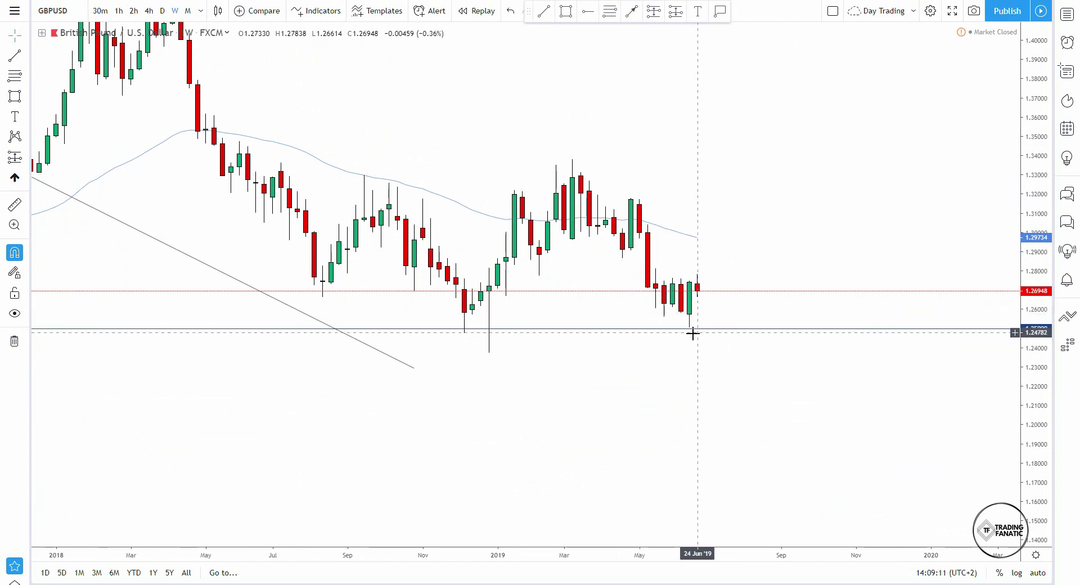
scroll(747, 272, up, 5)
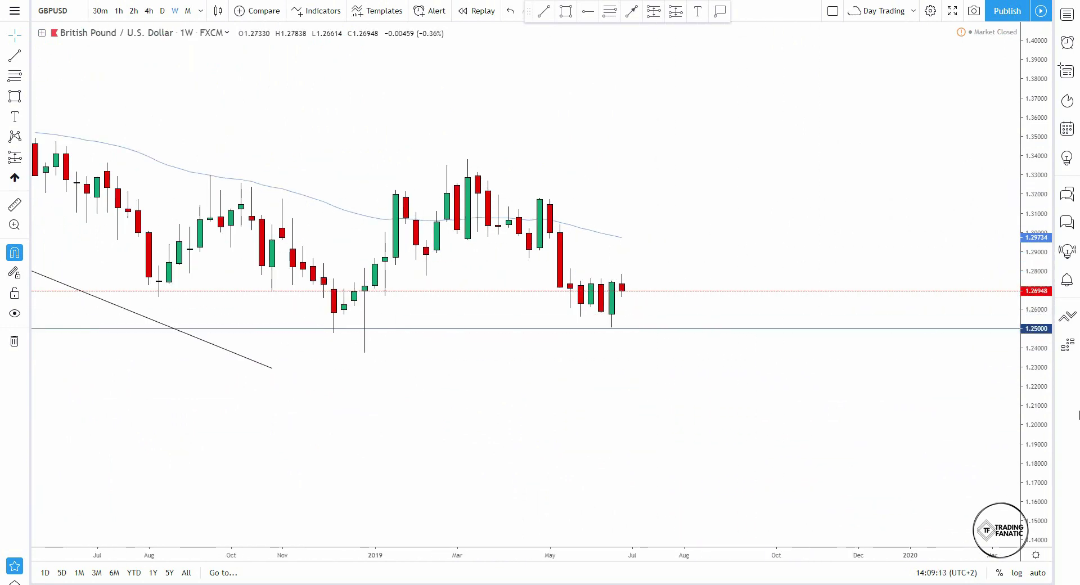
Draw a yellow resistance rectangle from 15 April to 12 August 2019 between about 1.2745 and 1.2767
click(566, 11)
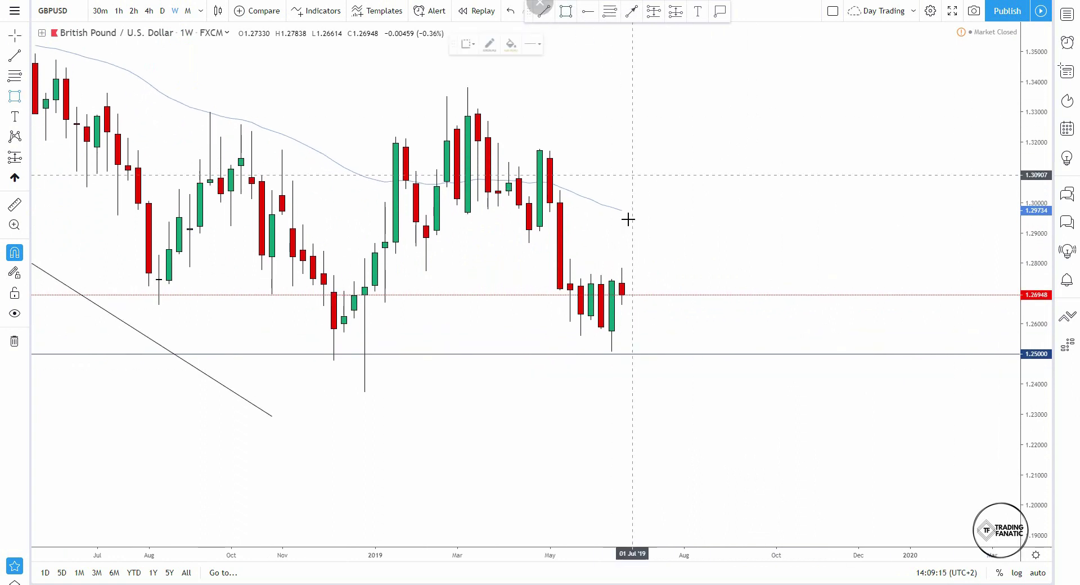
drag(518, 279, 693, 274)
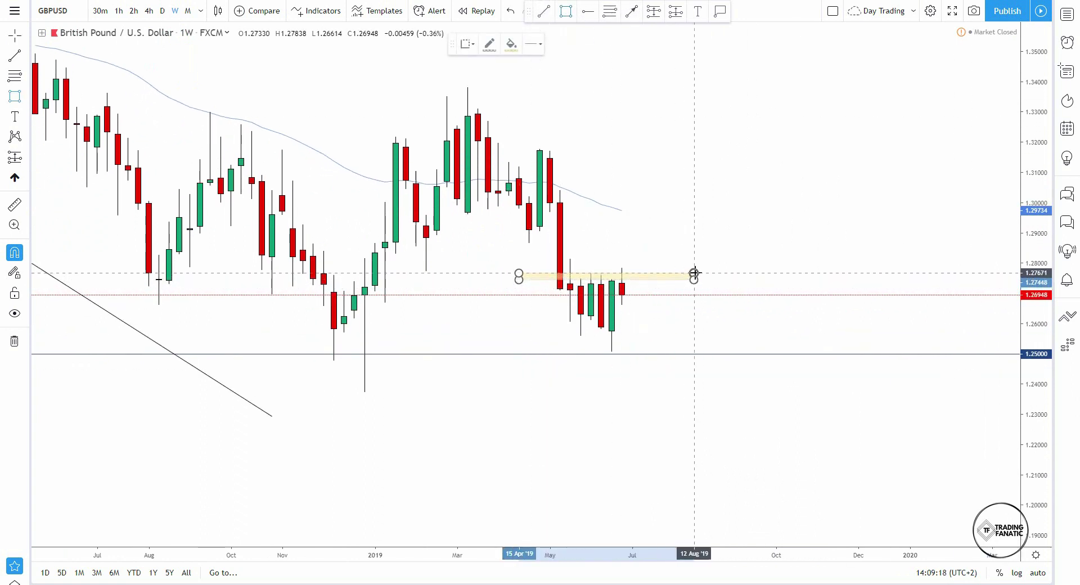
Switch GBPUSD to the daily timeframe and delete the yellow resistance rectangle
click(162, 10)
scroll(743, 297, down, 3)
scroll(958, 274, up, 3)
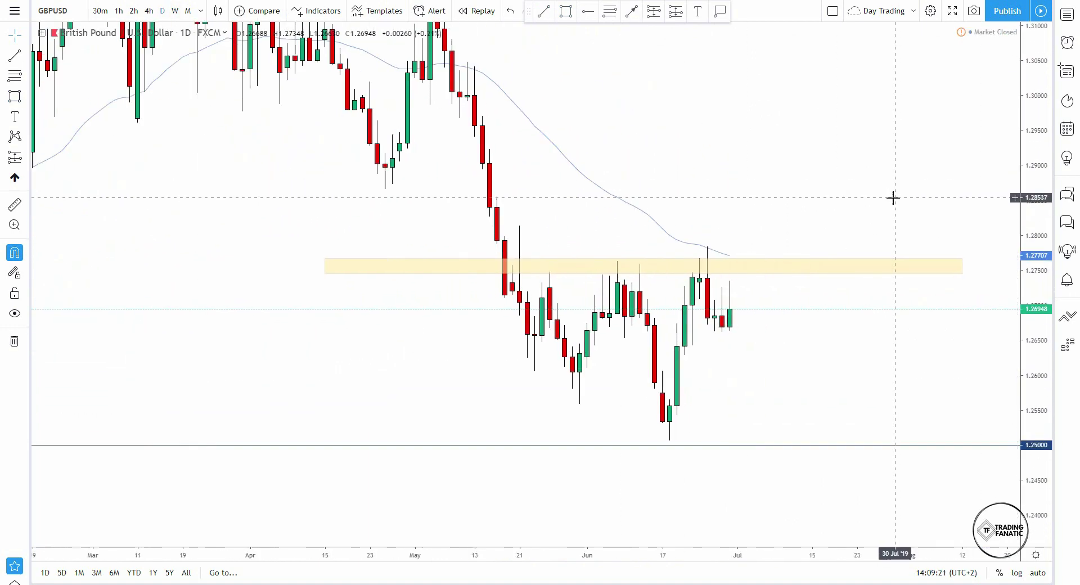
click(876, 261)
click(666, 45)
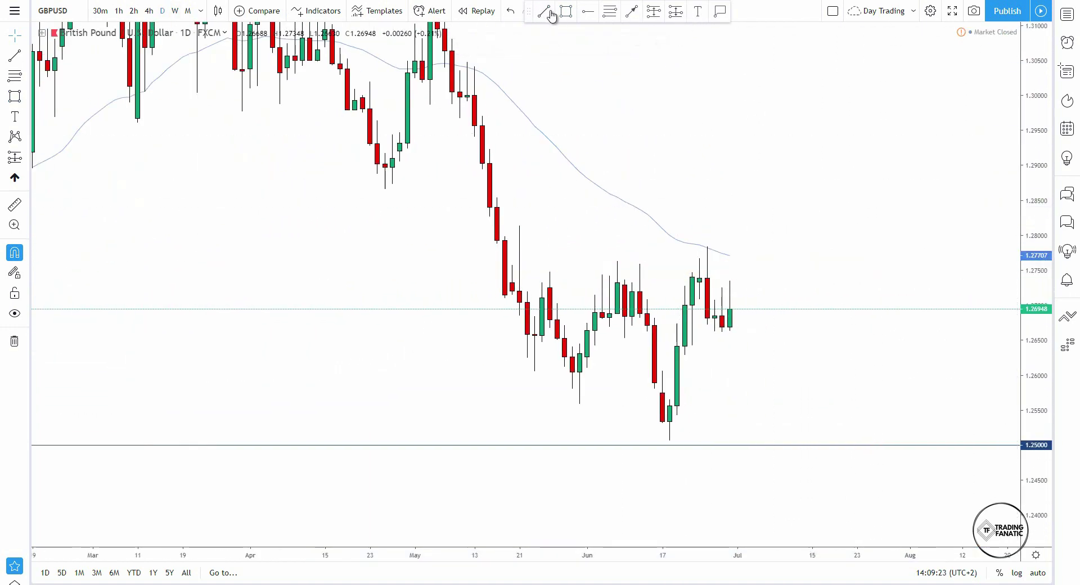
Draw a horizontal ray at 1.27572 starting at the candle around 20 May to mark resistance across the June highs
click(588, 11)
click(513, 268)
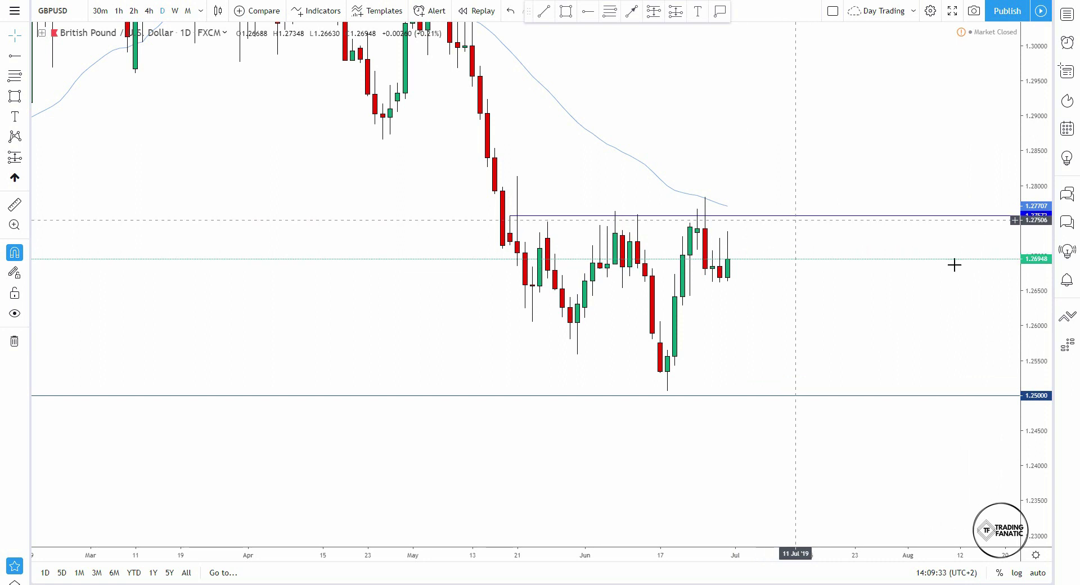
drag(1027, 262, 998, 344)
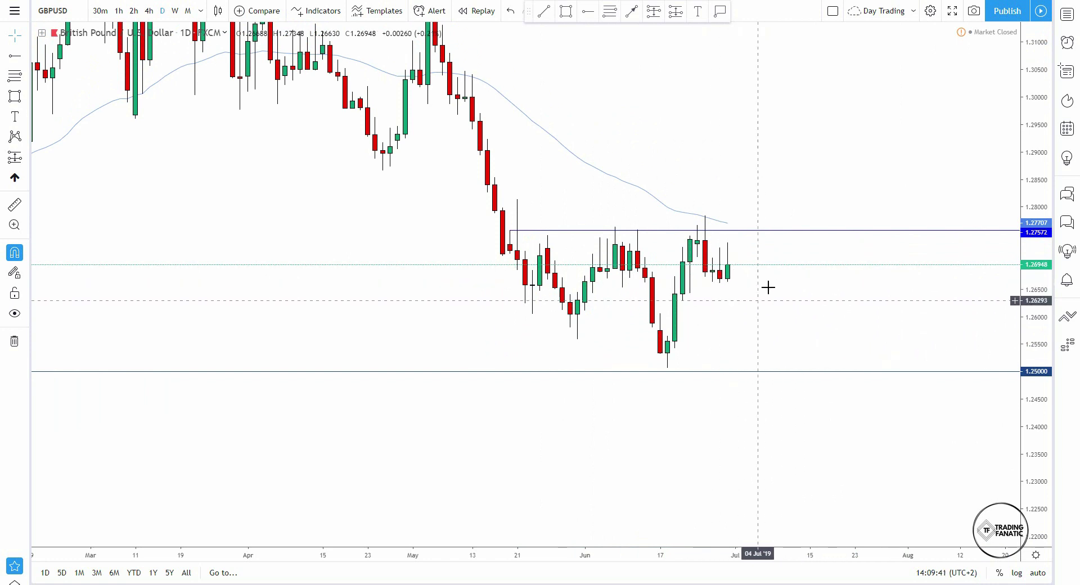
Draw projection arrows from about 1.2692 on 1 July up to about 1.2859 on 5 July and back down to the 1.27572 ray
click(631, 11)
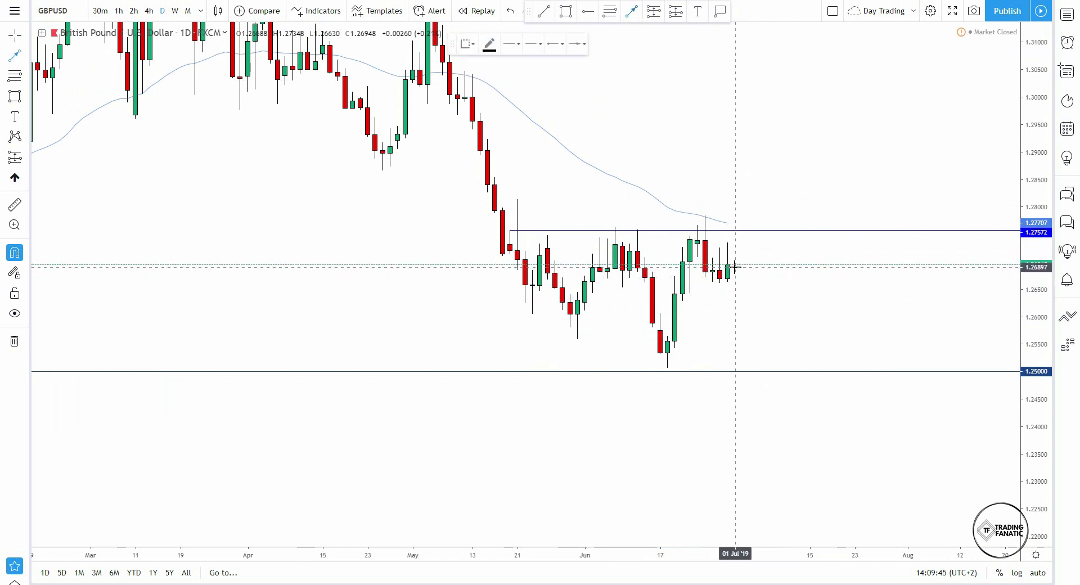
click(766, 173)
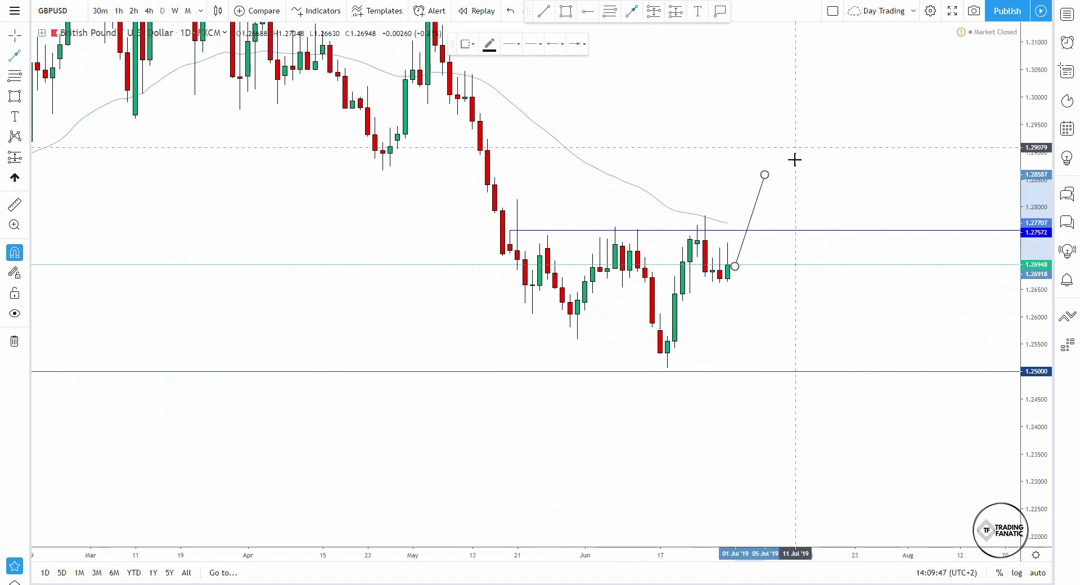
double_click(788, 227)
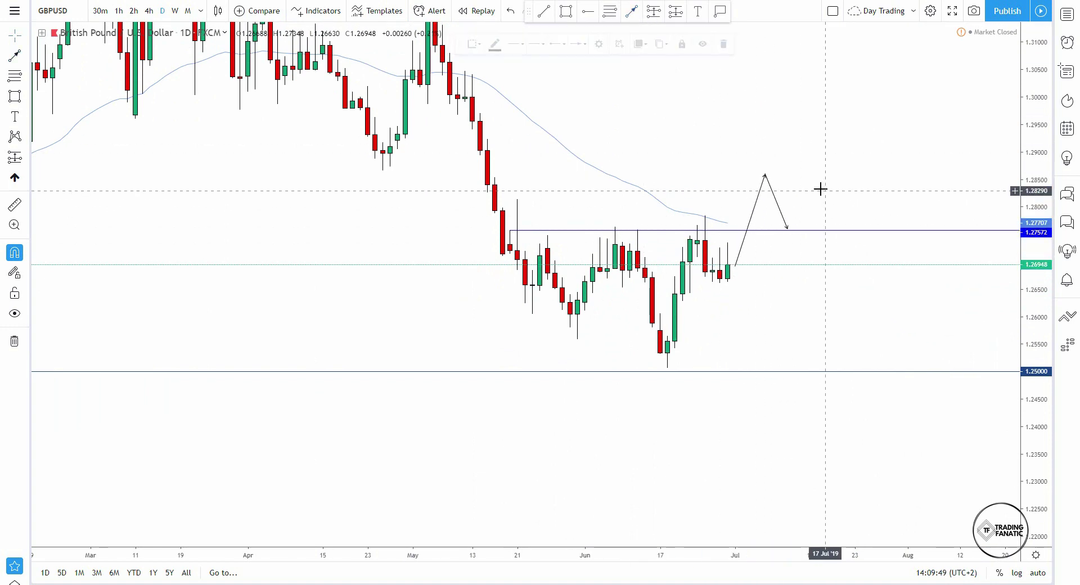
Switch GBPUSD to the 4-hour timeframe and draw a horizontal ray at 1.26630 starting at the 10 June 2019 candle
click(149, 11)
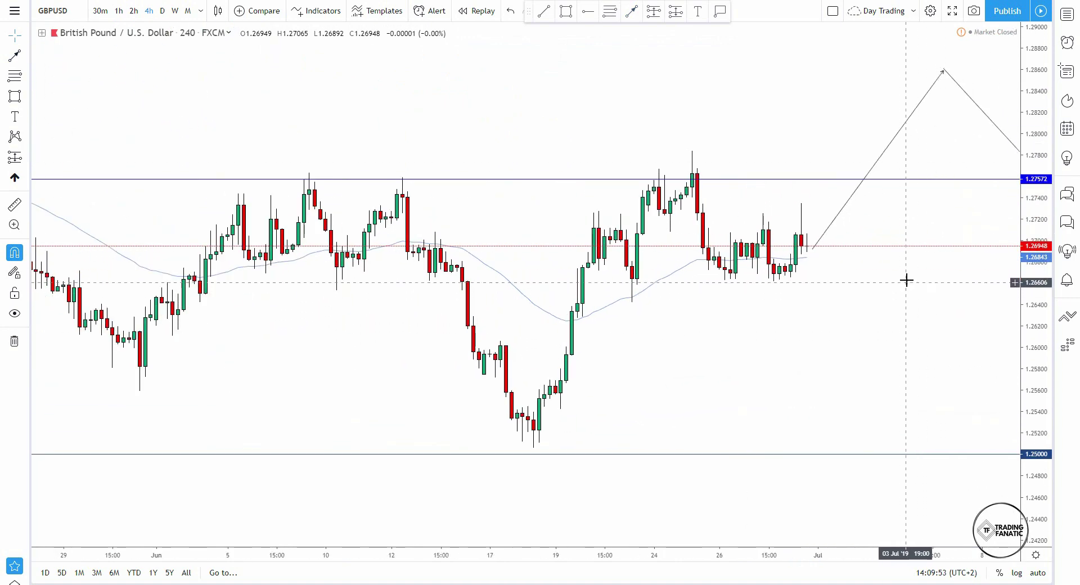
click(587, 10)
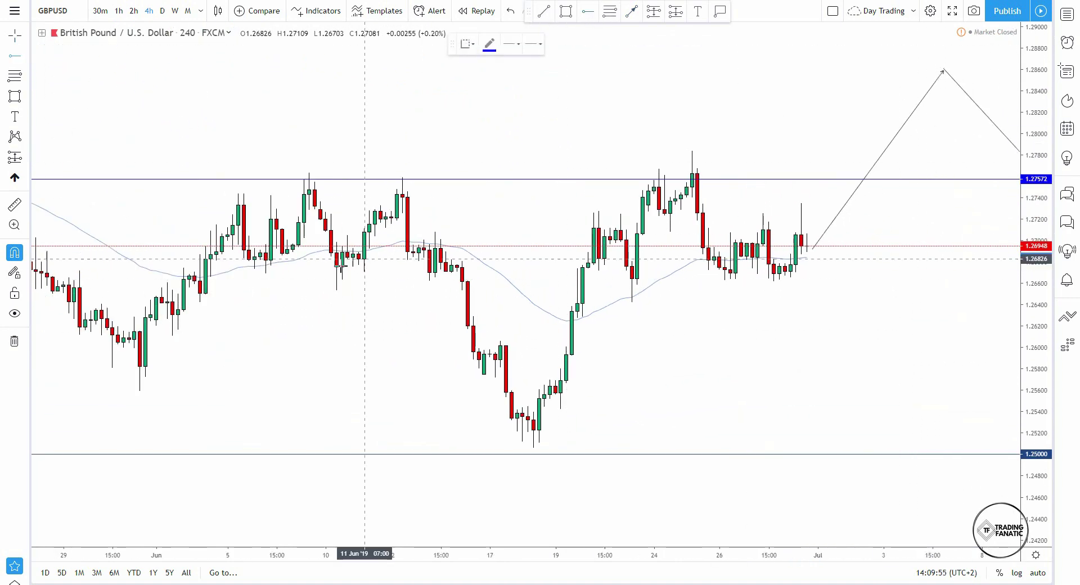
click(343, 277)
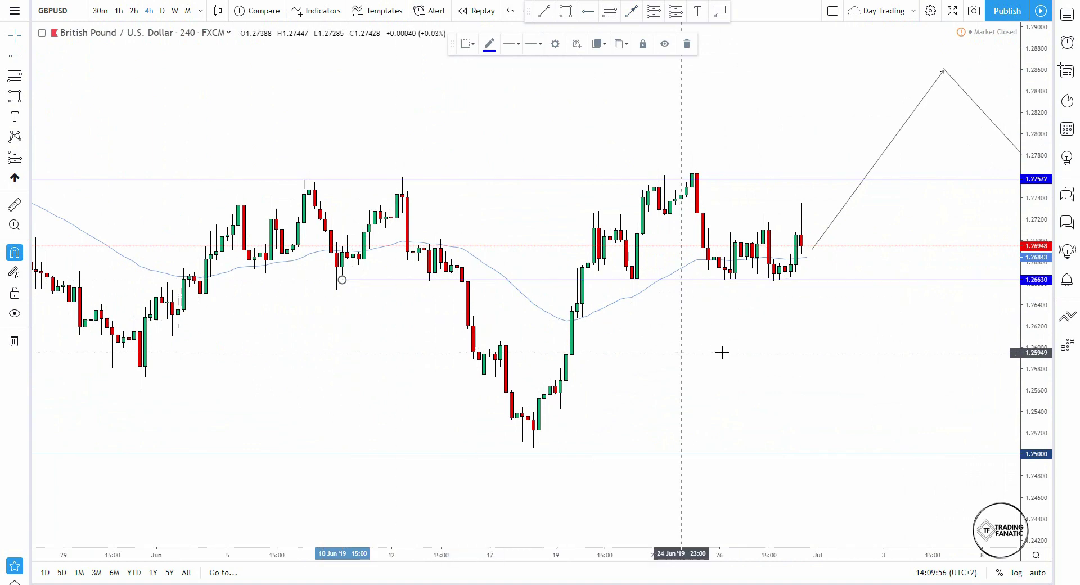
Draw a yellow support rectangle around the 1.26630 ray from 2 June to about 9 July 2019, between about 1.2655 and 1.2672
click(558, 16)
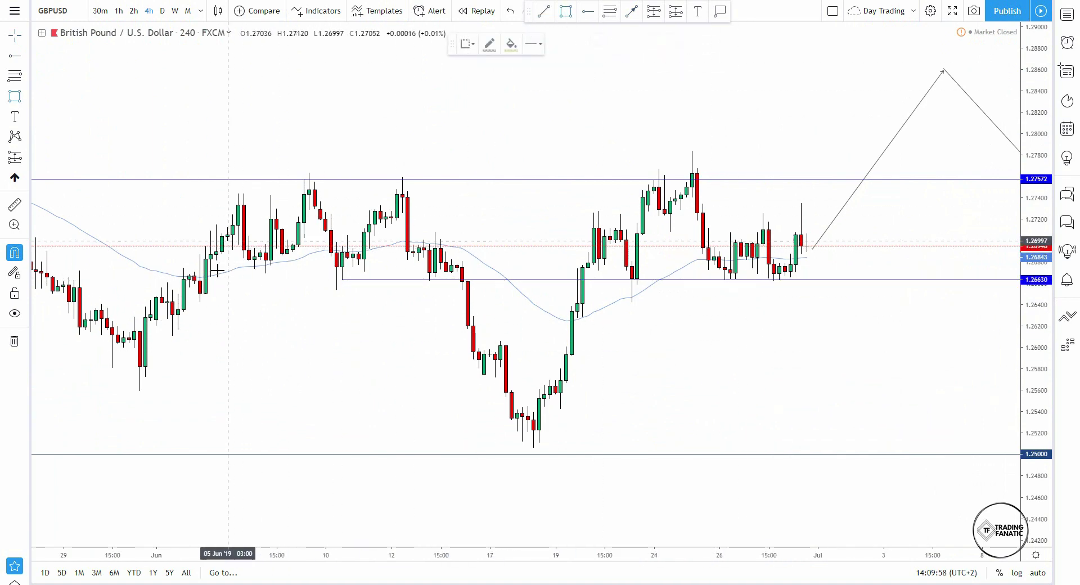
click(169, 269)
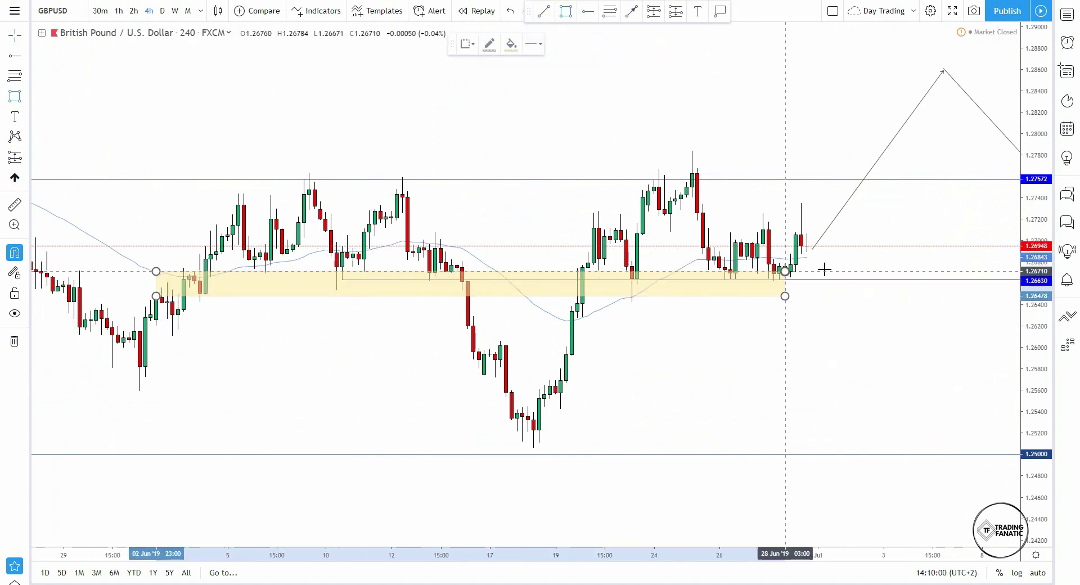
click(1011, 287)
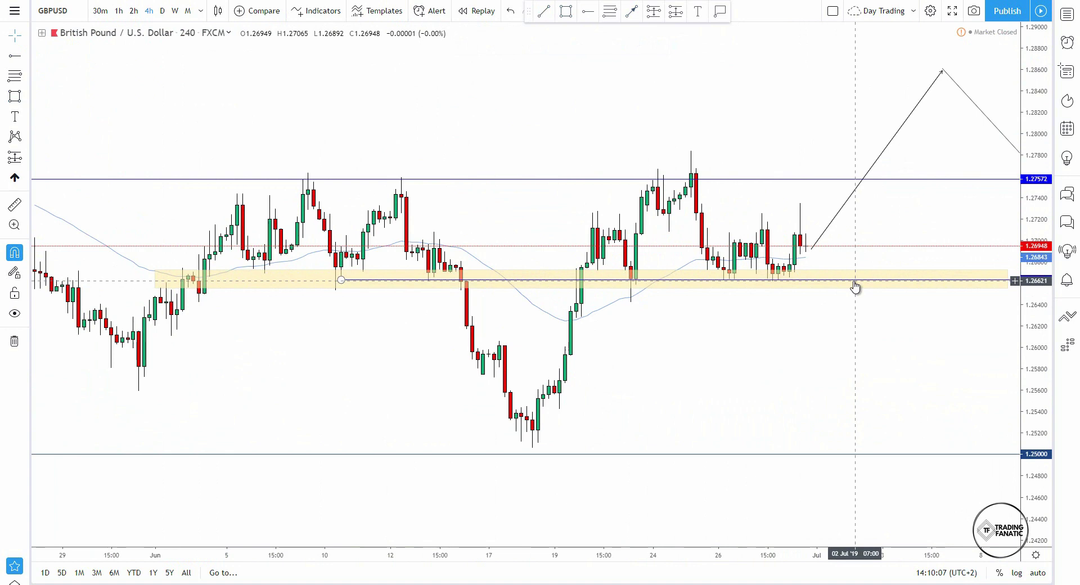
drag(907, 451, 796, 307)
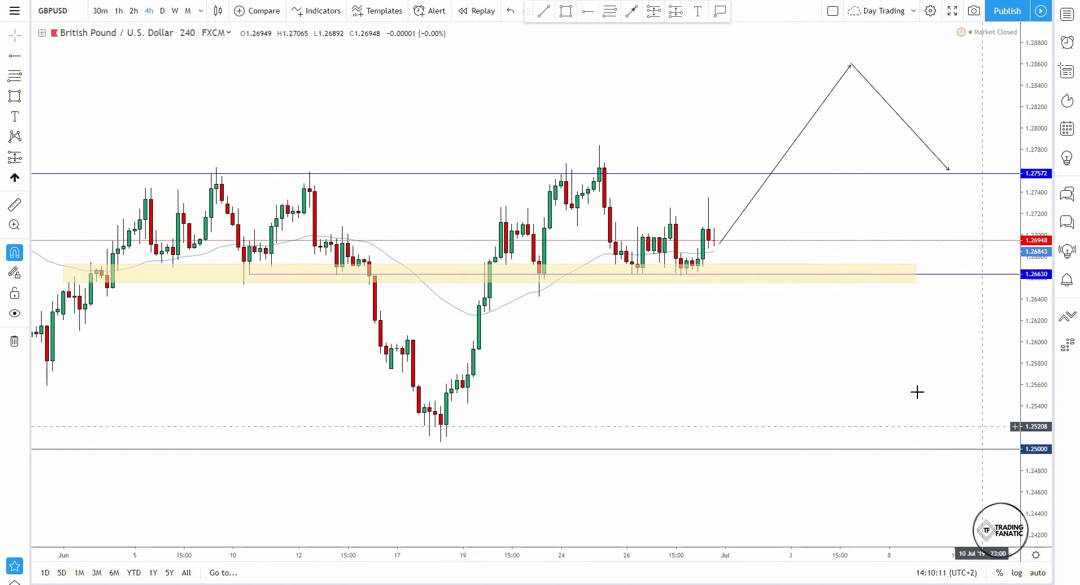
drag(917, 392, 902, 443)
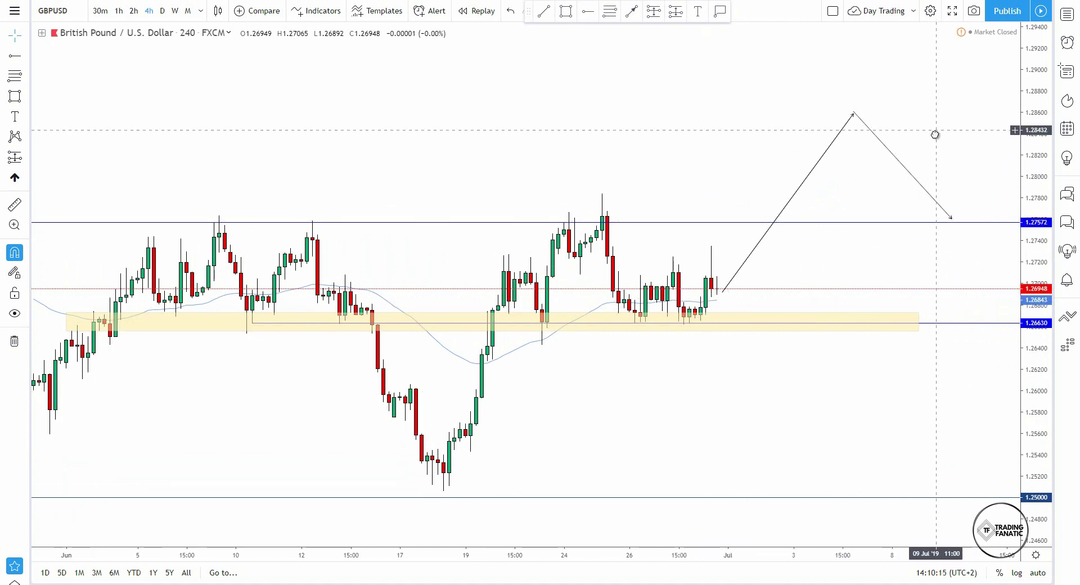
On the EURNZD monthly chart, draw a horizontal ray at 1.72010 starting at the January 2019 candle
scroll(935, 135, down, 10)
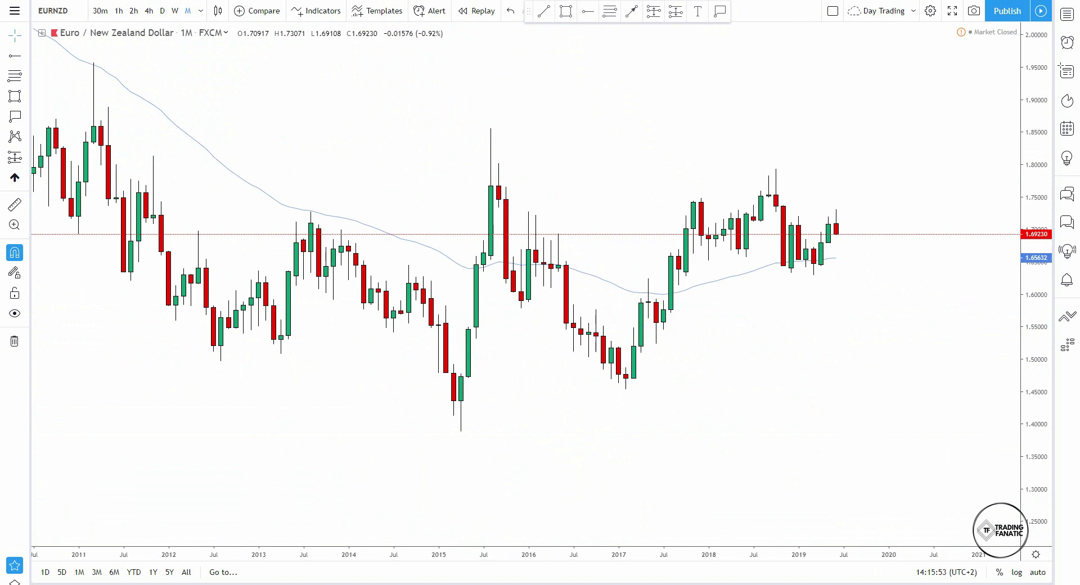
scroll(907, 367, up, 3)
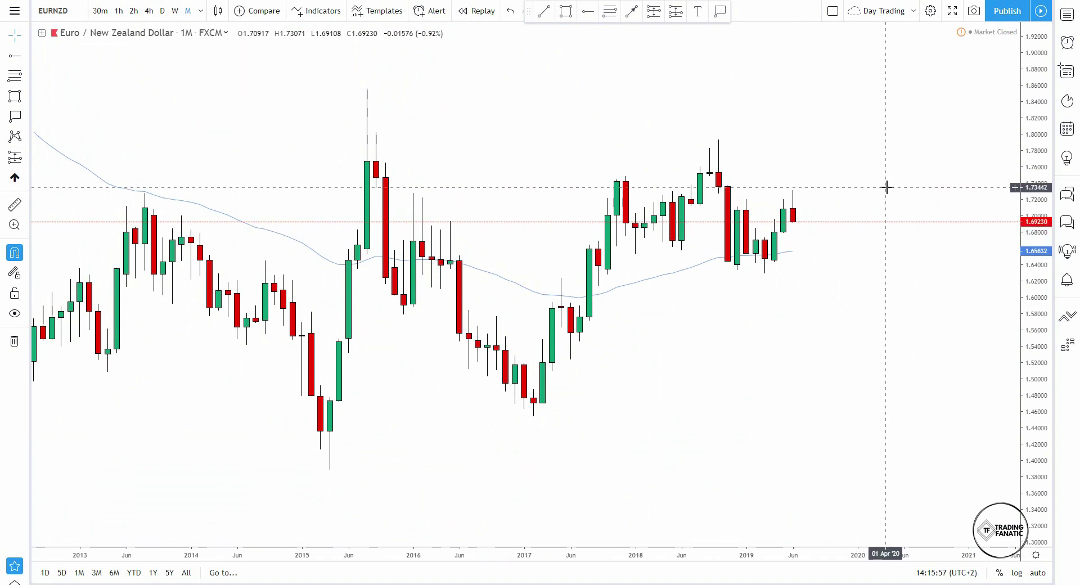
click(747, 200)
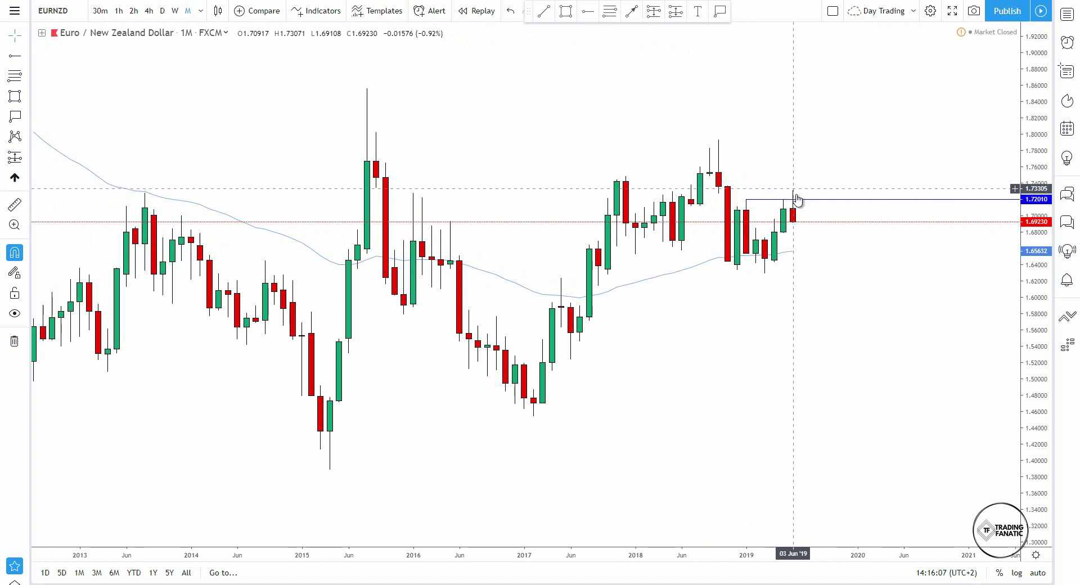
Draw a horizontal support ray at 1.63602 starting at the January 2013 candle, running along the recent lows
scroll(976, 282, down, 5)
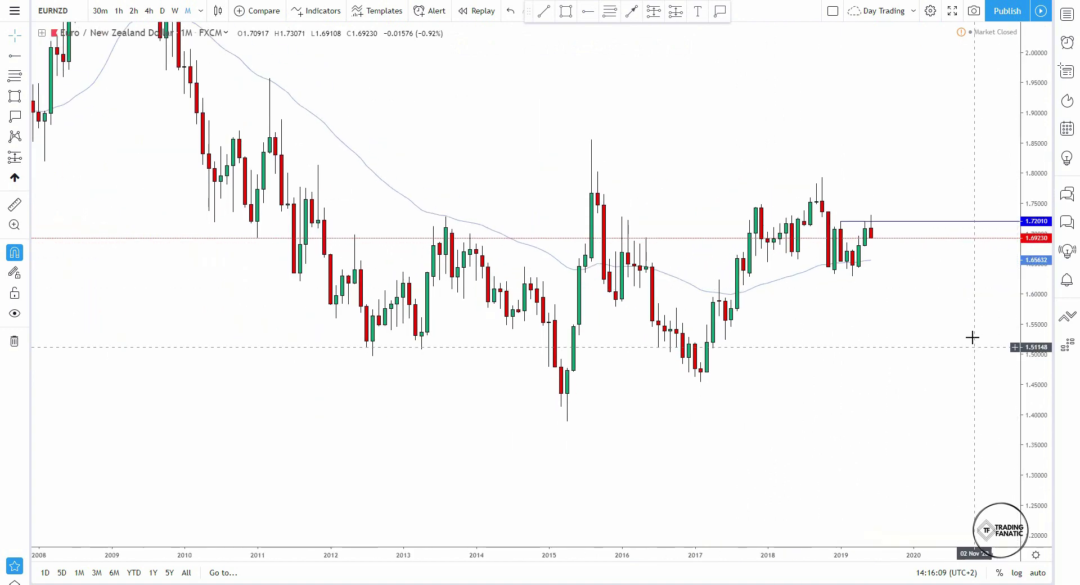
click(587, 12)
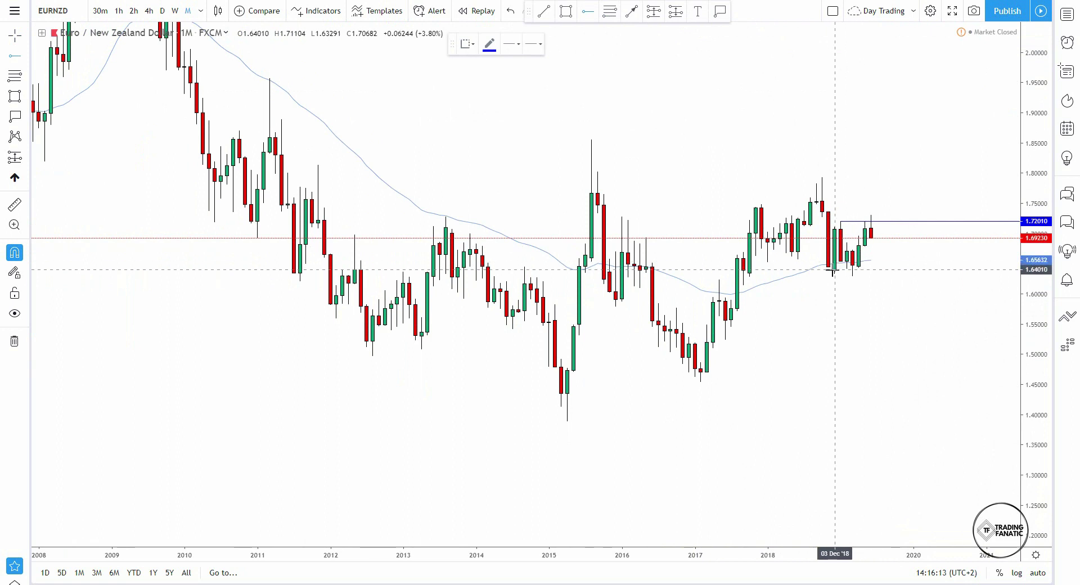
click(404, 271)
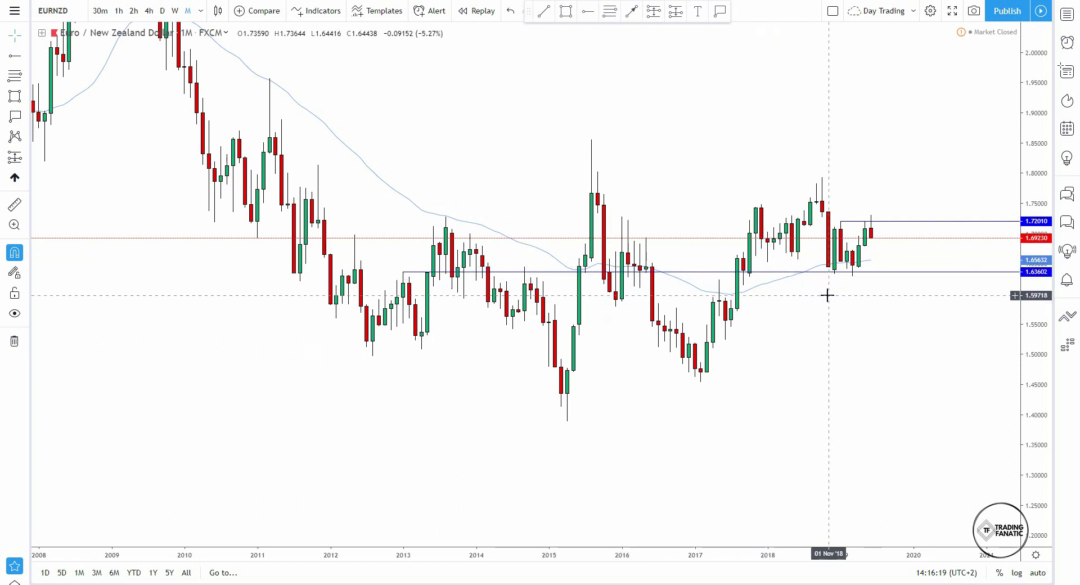
Switch EURNZD to the weekly timeframe and stretch the price scale to examine the candles between the two rays
scroll(1012, 269, up, 1)
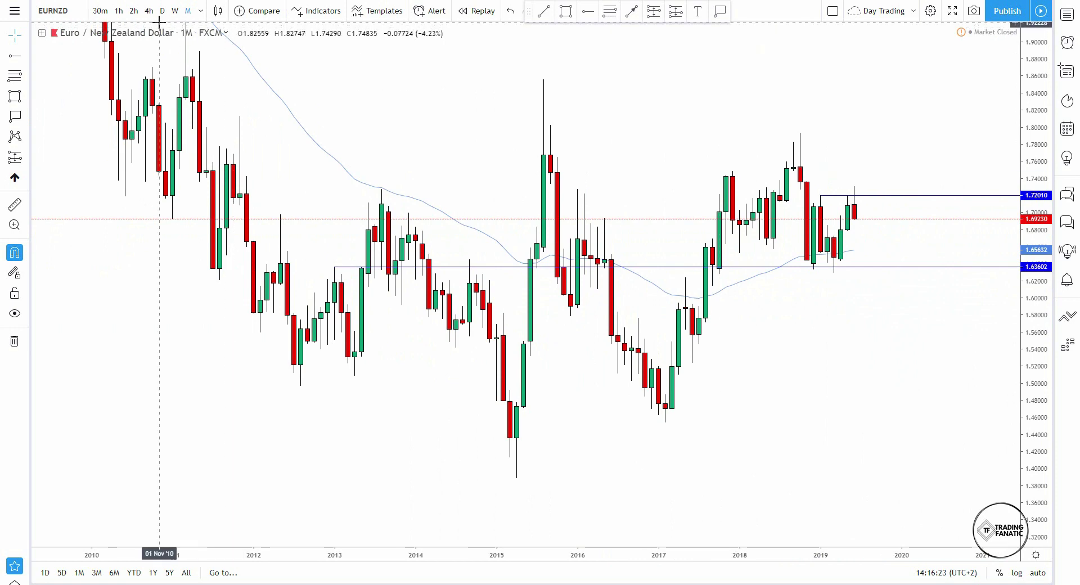
click(175, 11)
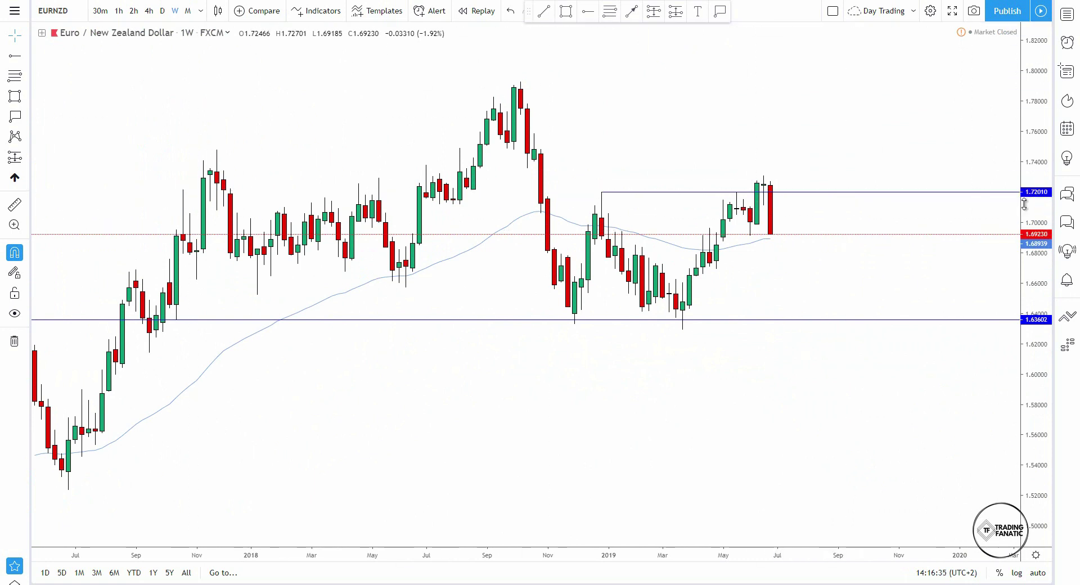
scroll(1024, 204, up, 2)
drag(1023, 194, 1020, 168)
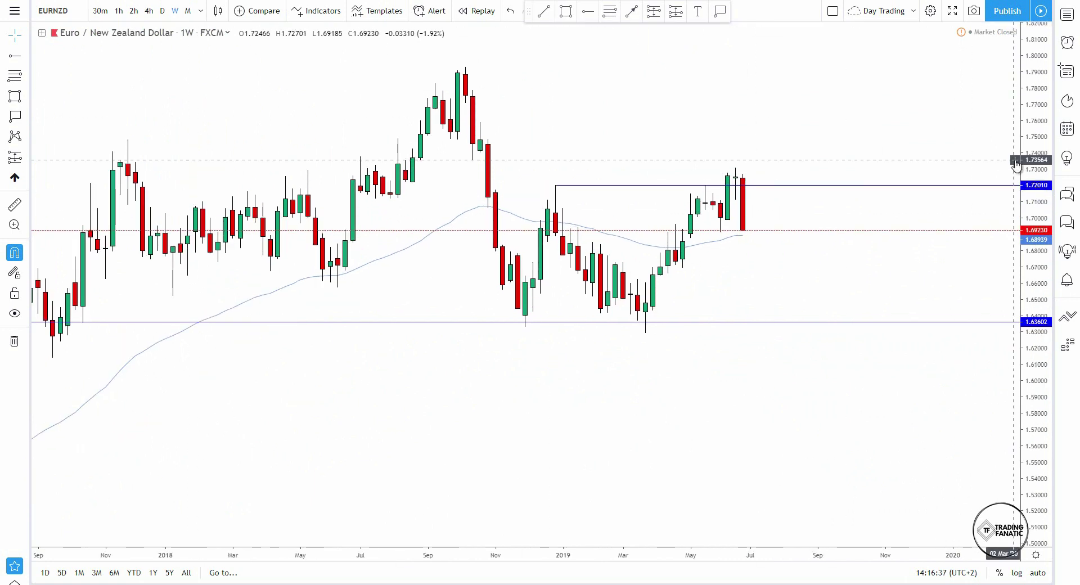
Try a short position from 1.69275 with the stop at 1.73840 and the target just above the 1.63602 ray, and delete it
click(653, 10)
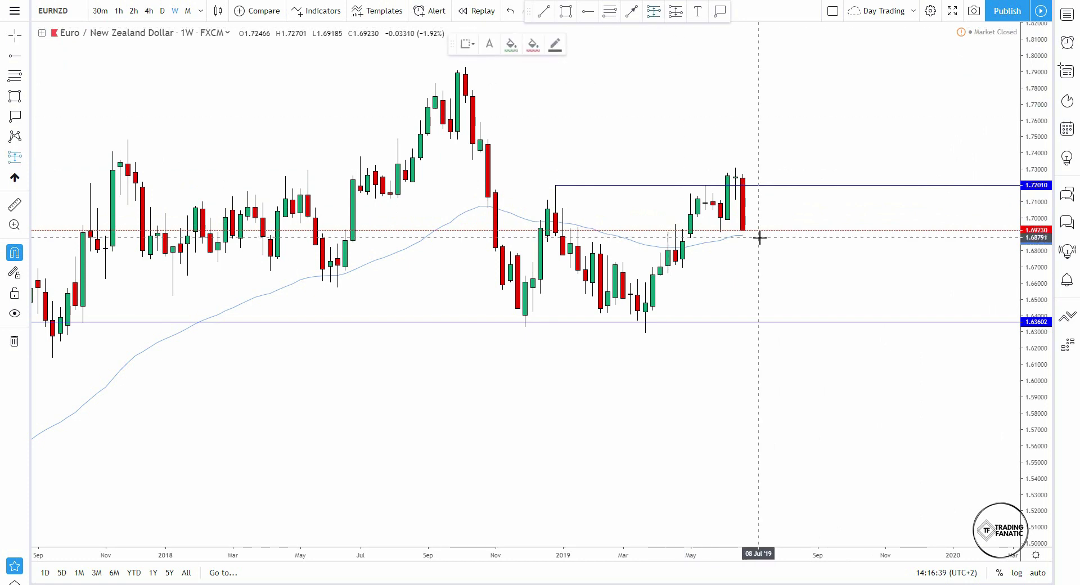
click(749, 230)
drag(750, 172, 750, 156)
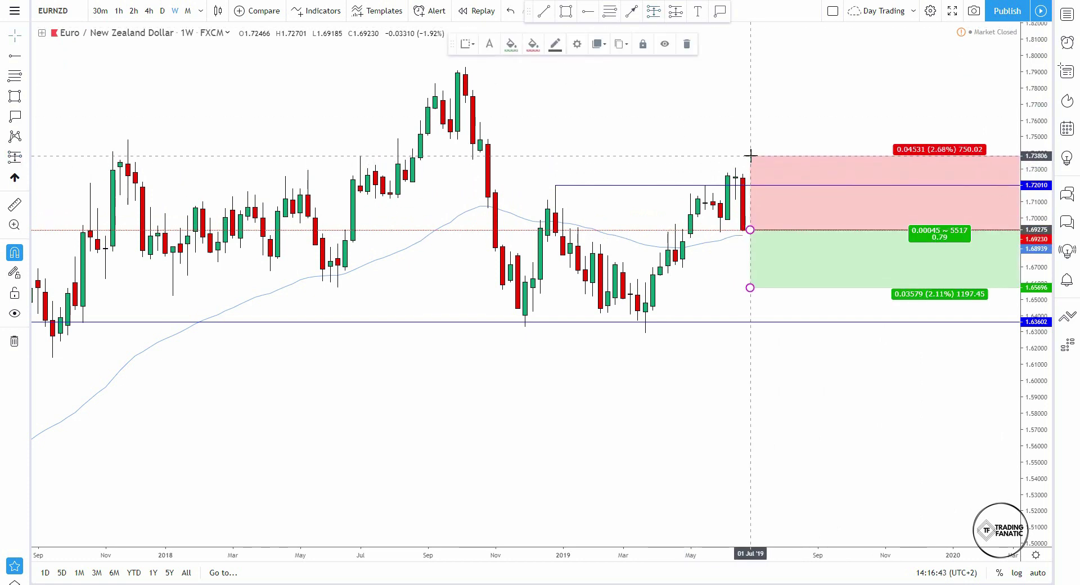
drag(750, 287, 752, 321)
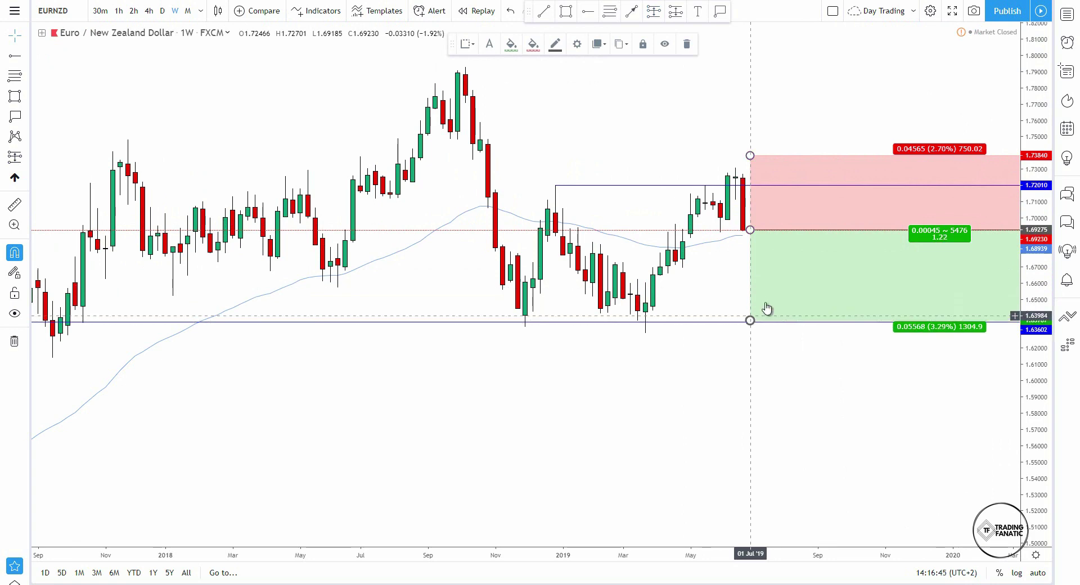
click(687, 44)
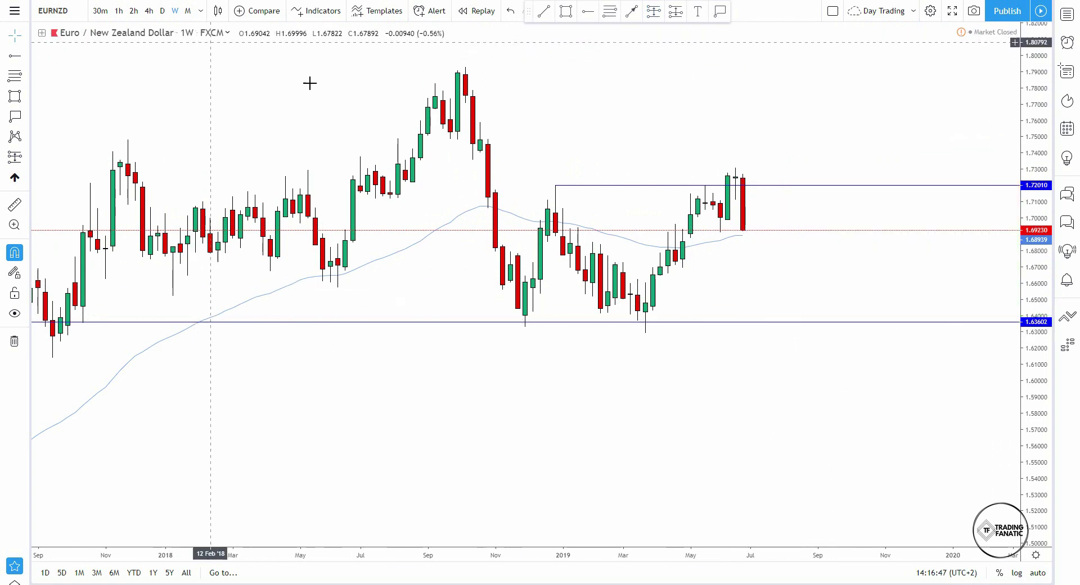
Switch EURNZD to the daily timeframe and draw a trend line from the late March low through the early June low to about 1.7225 in mid-July
scroll(961, 253, down, 3)
scroll(841, 232, up, 3)
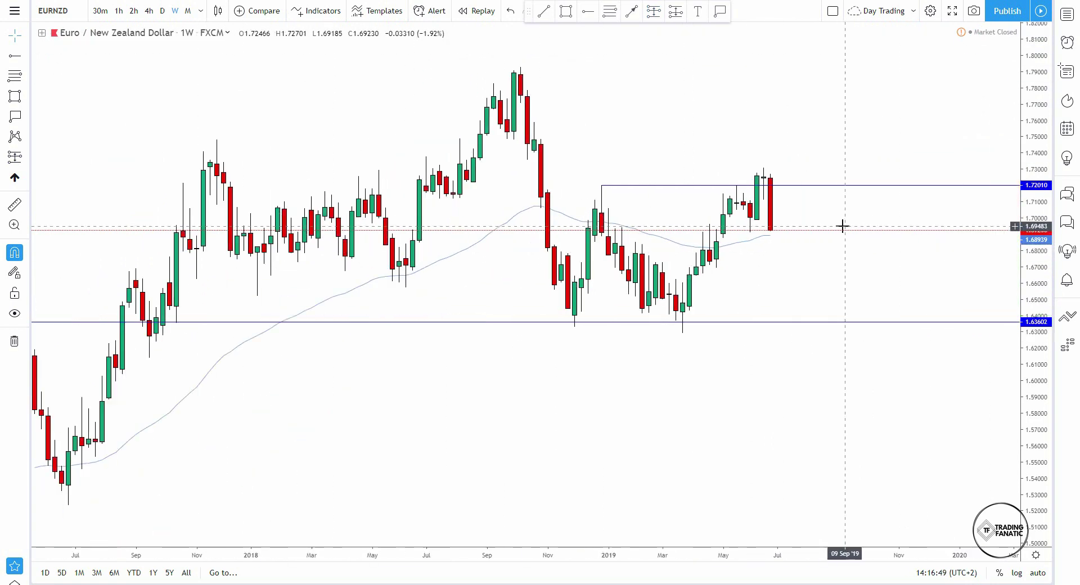
click(162, 10)
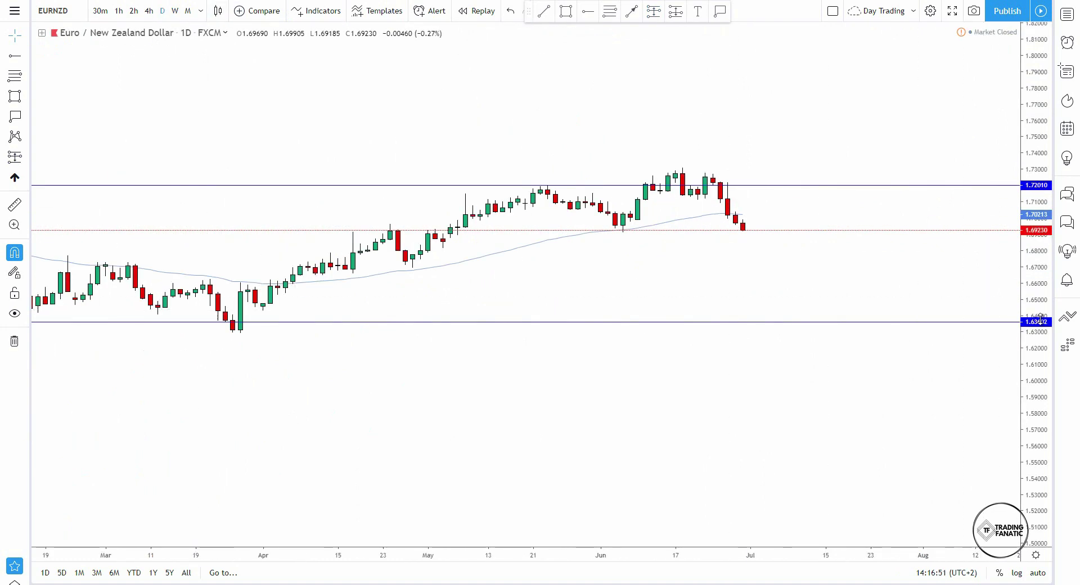
scroll(955, 162, down, 3)
scroll(954, 162, up, 3)
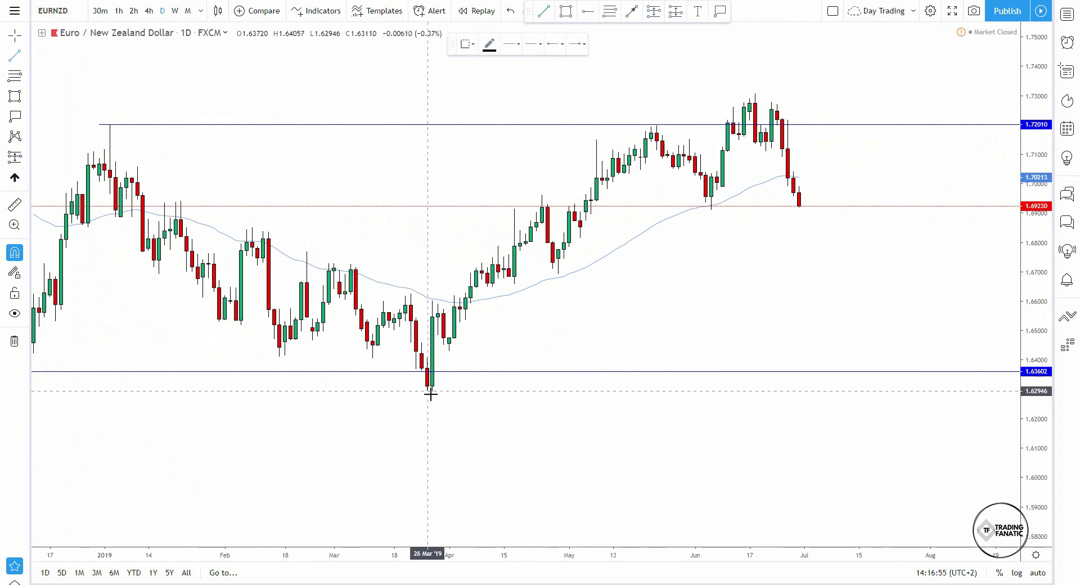
click(854, 117)
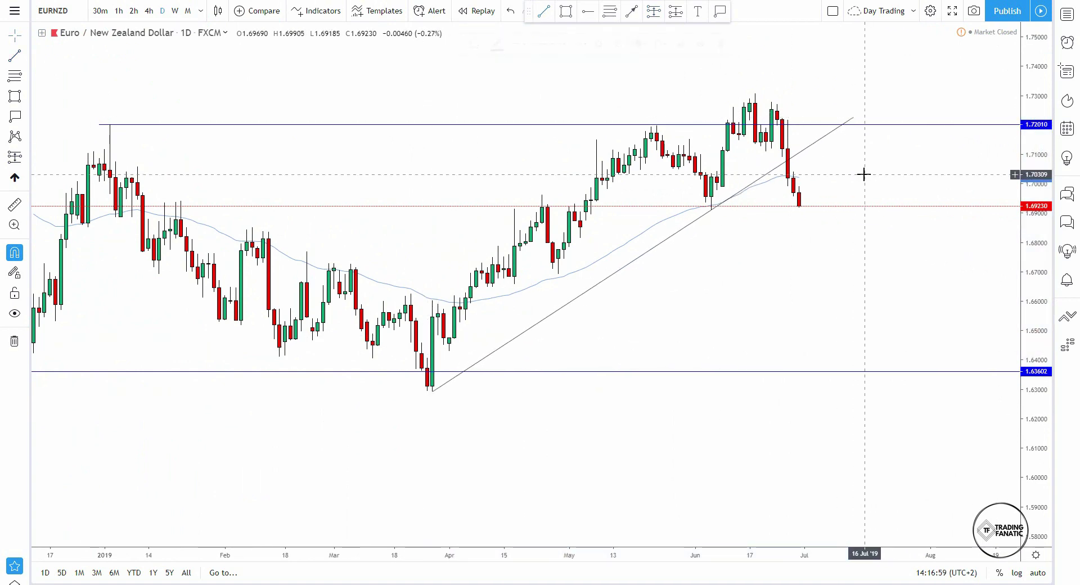
Draw a horizontal ray at 1.69108 starting at the 6 June 2019 low
scroll(869, 168, up, 3)
scroll(914, 152, up, 2)
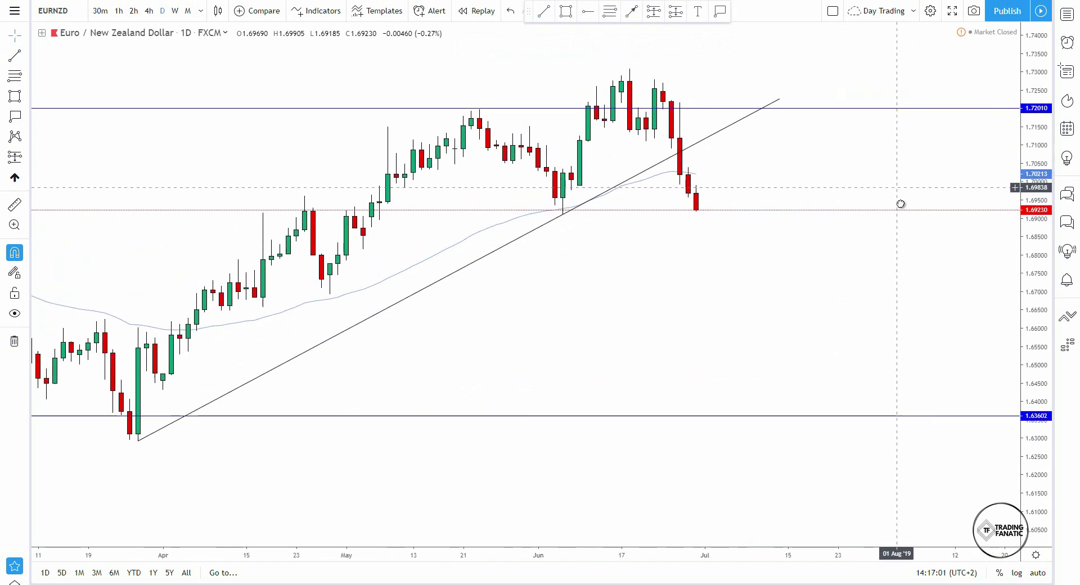
click(595, 15)
click(571, 237)
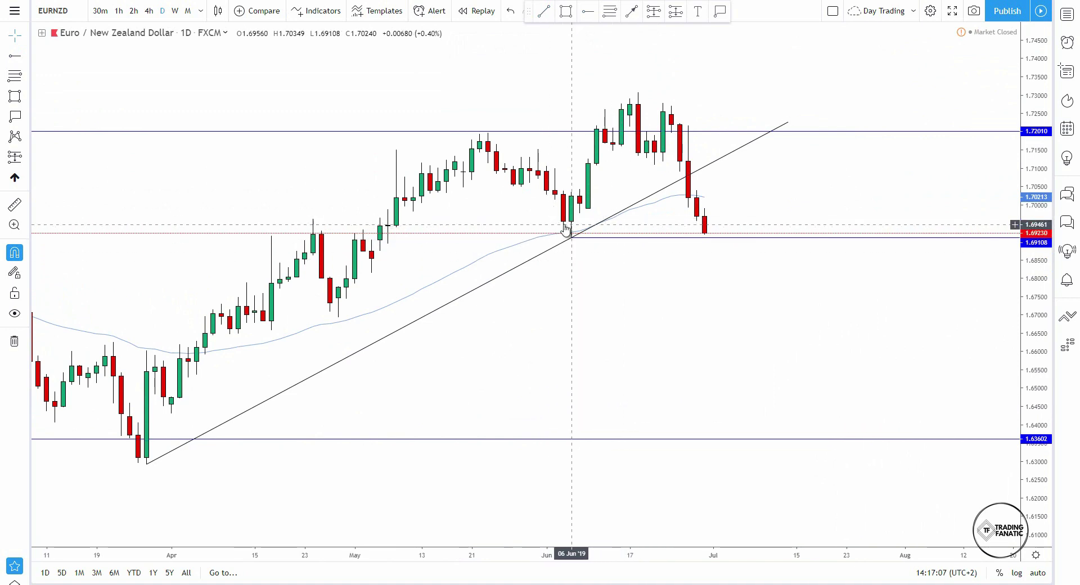
Switch EURNZD to the 4-hour timeframe and draw a purple rectangle from 24 June to 11 July 2019 between 1.70896 and 1.71033
click(150, 11)
scroll(956, 275, up, 5)
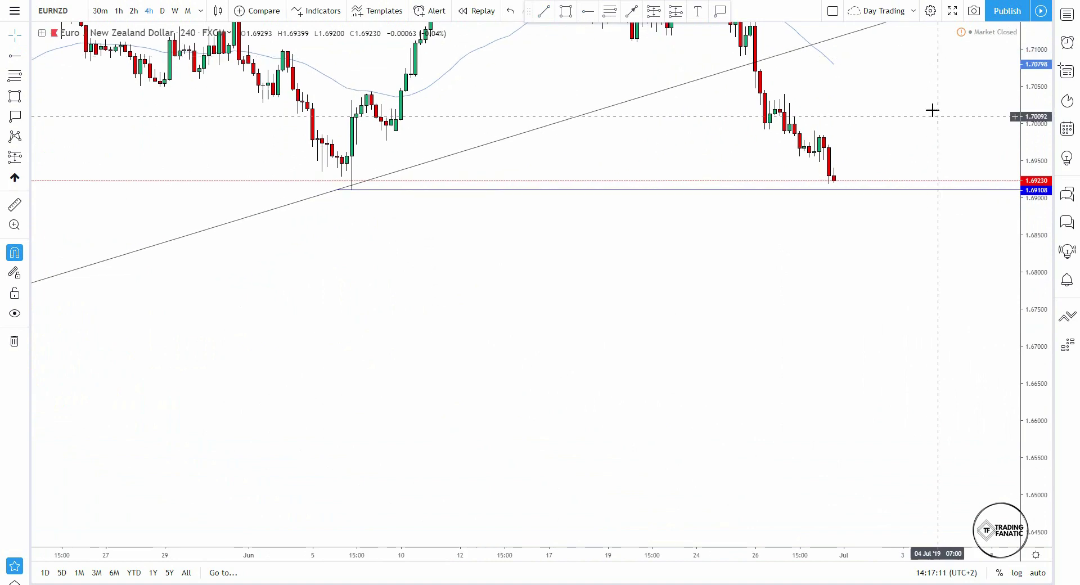
drag(932, 110, 721, 278)
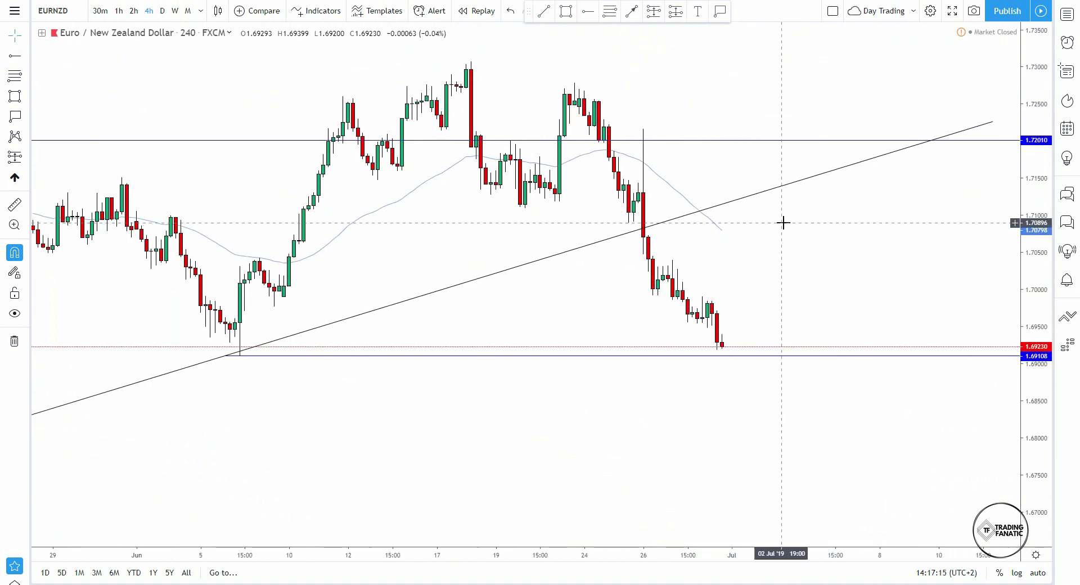
click(576, 12)
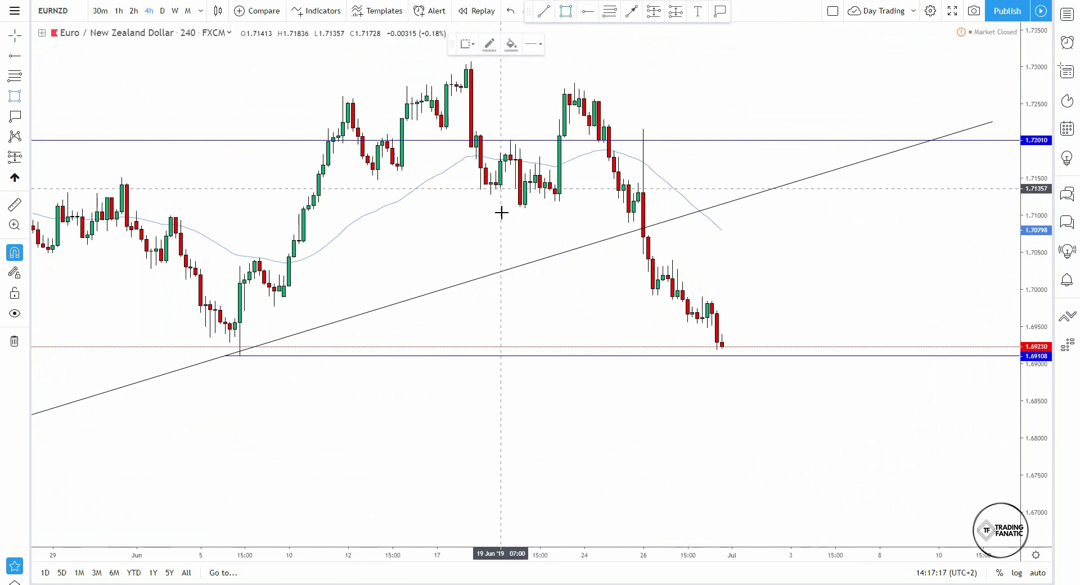
drag(597, 212, 1007, 223)
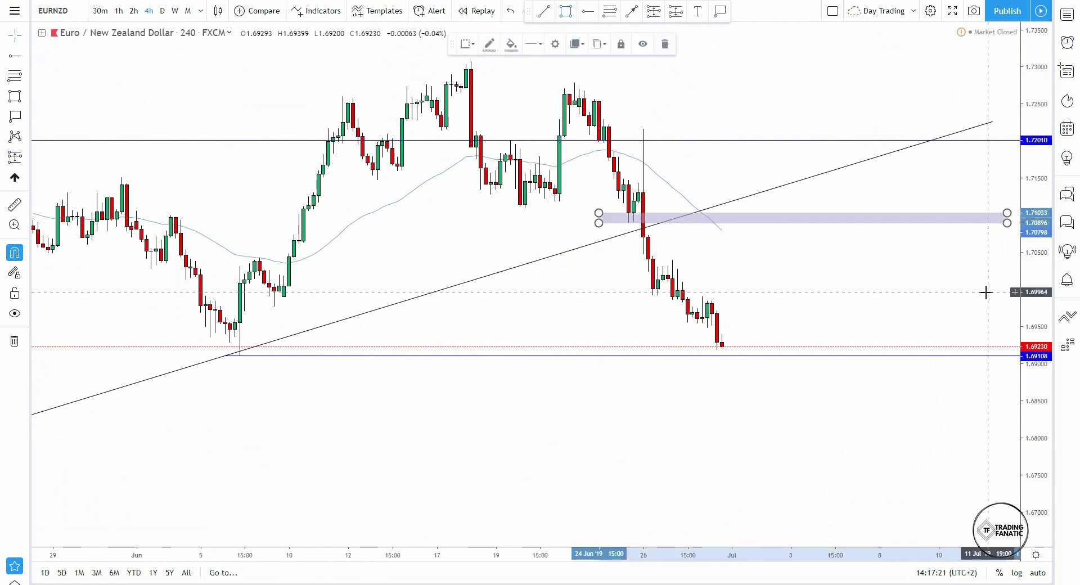
drag(969, 274, 912, 251)
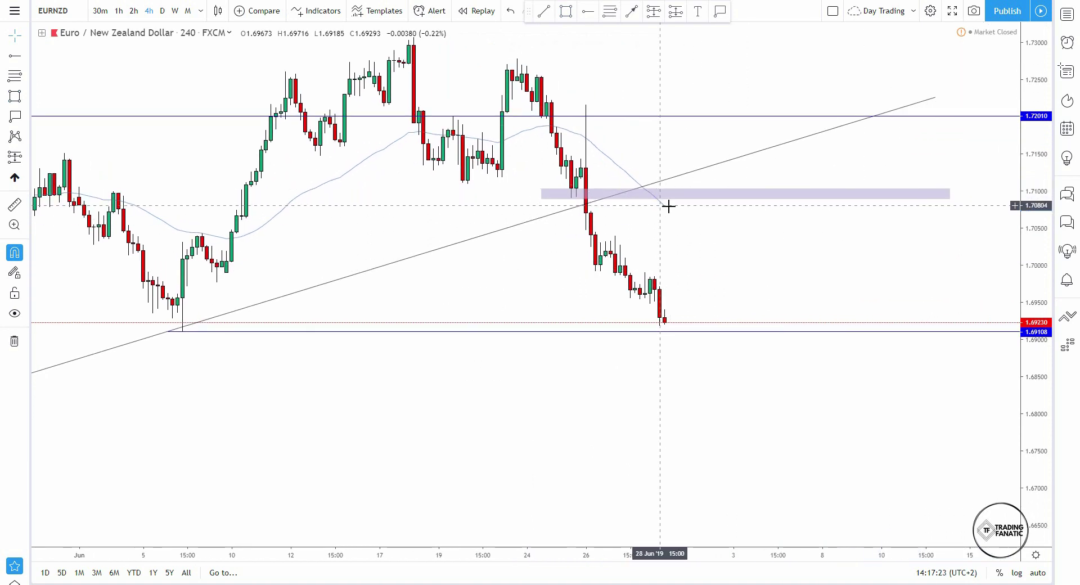
Draw a projection arrow from about 1.6923 around 1 July up to the purple rectangle at about 1.7096
click(670, 337)
click(629, 15)
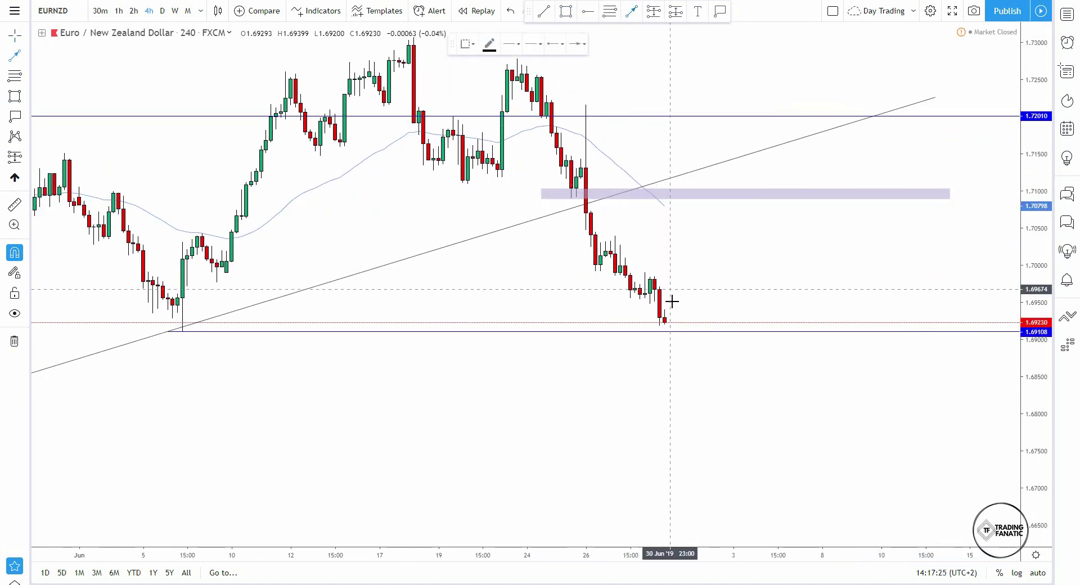
drag(680, 321, 693, 192)
drag(755, 308, 759, 347)
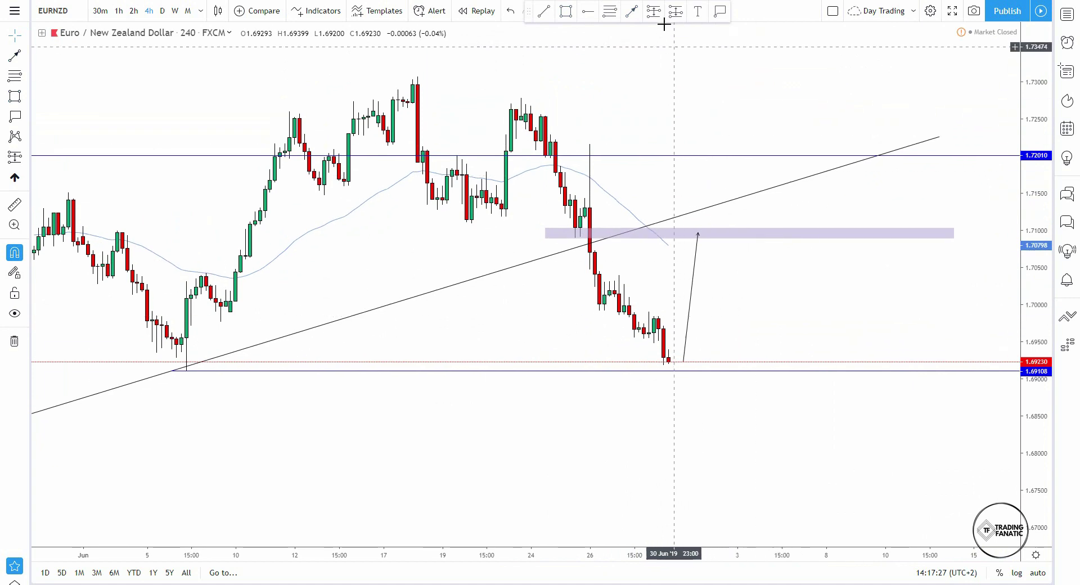
Draw a Fibonacci retracement from the 21 June high at 1.72782 to the 1.69185 low, and move the projection arrow's tip to the 0.618 level
click(610, 10)
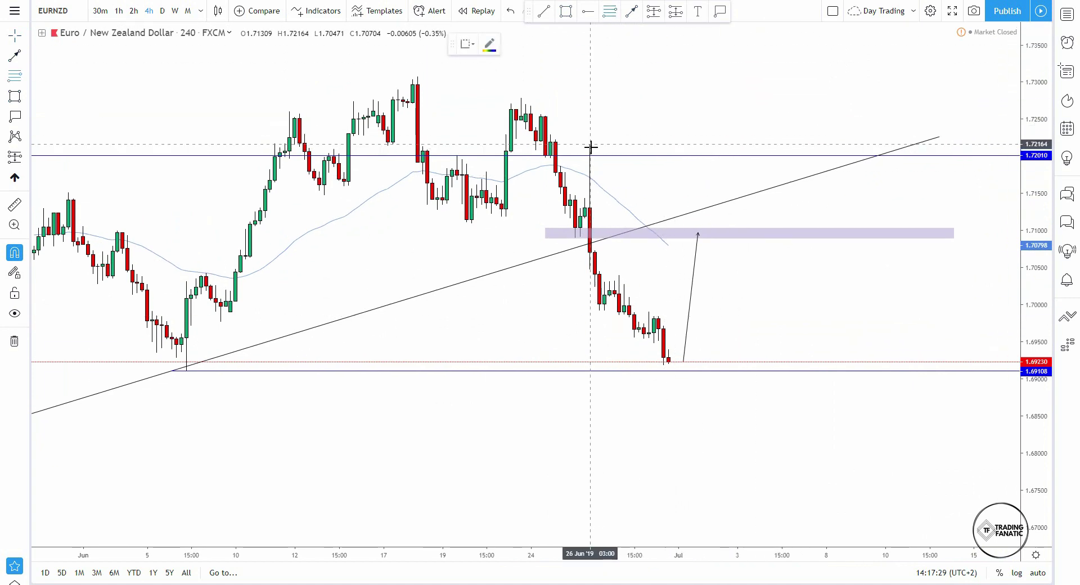
click(521, 98)
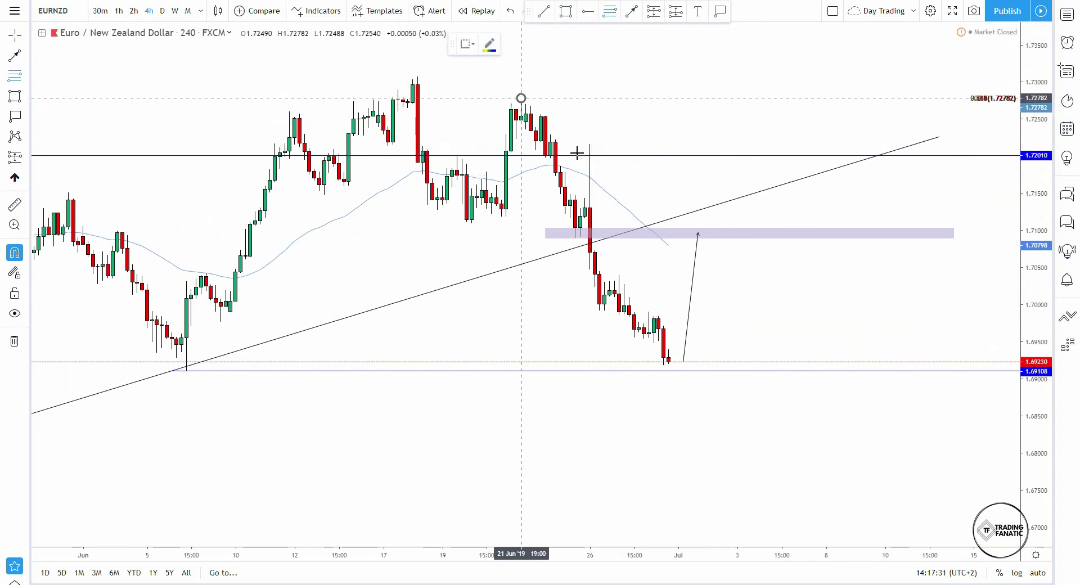
click(663, 367)
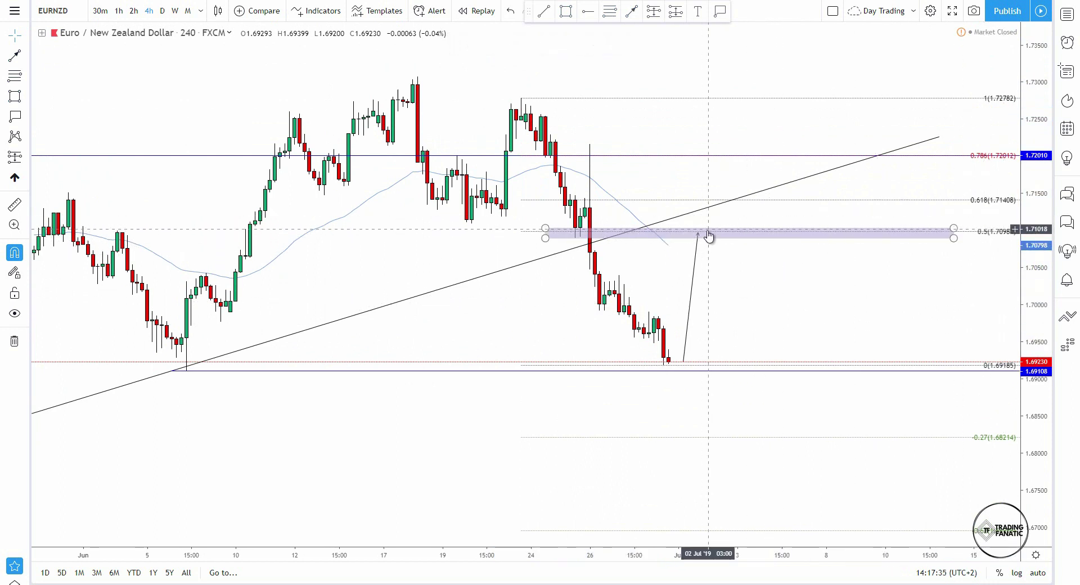
drag(698, 237, 734, 201)
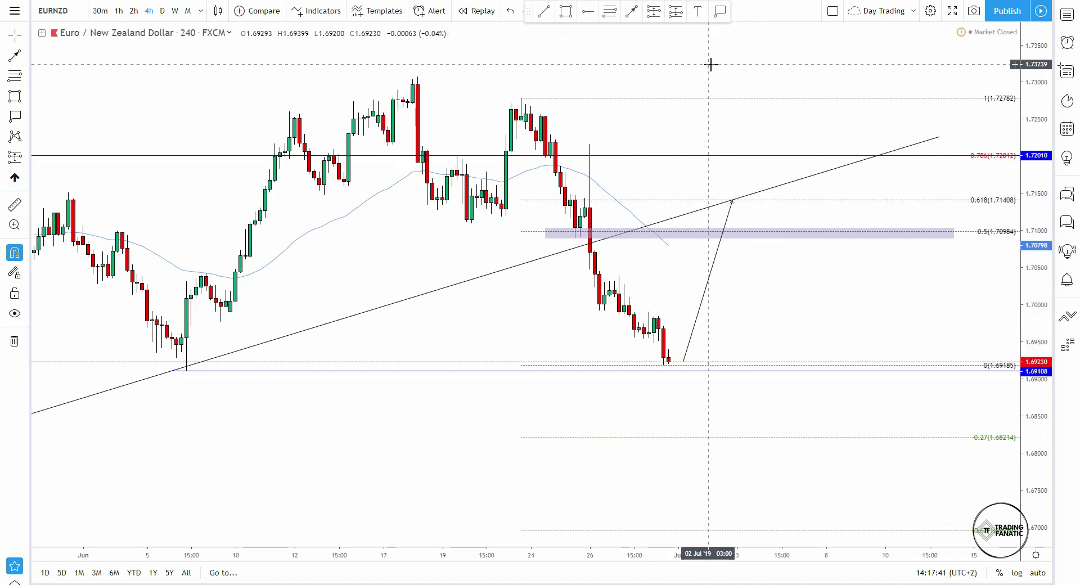
scroll(998, 181, down, 4)
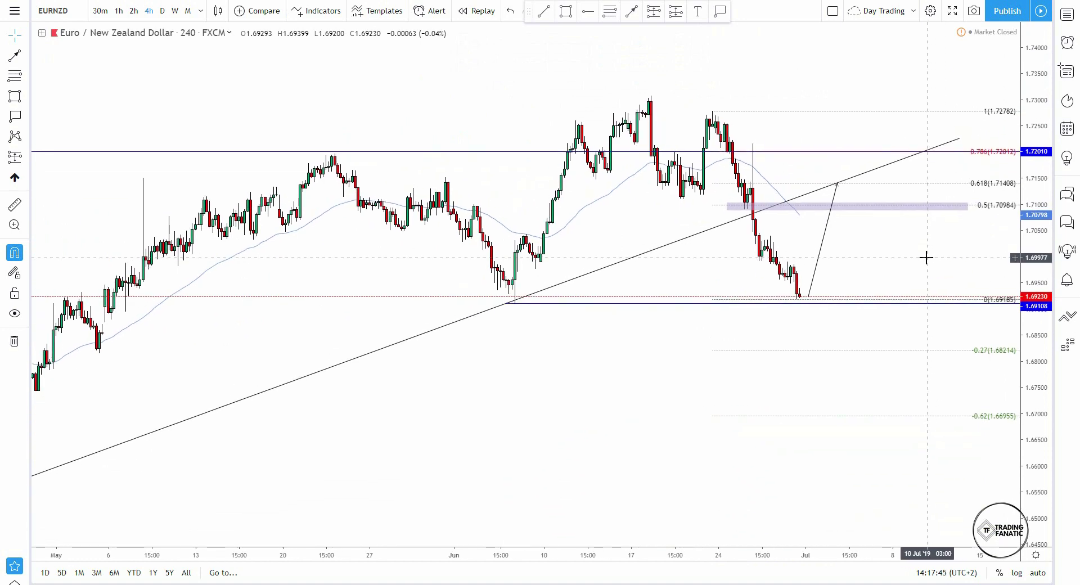
Switch to the NZDUSD chart and draw a projection arrow from about 0.6718 on 30 June down to the rising trend line at about 0.6658
click(1067, 14)
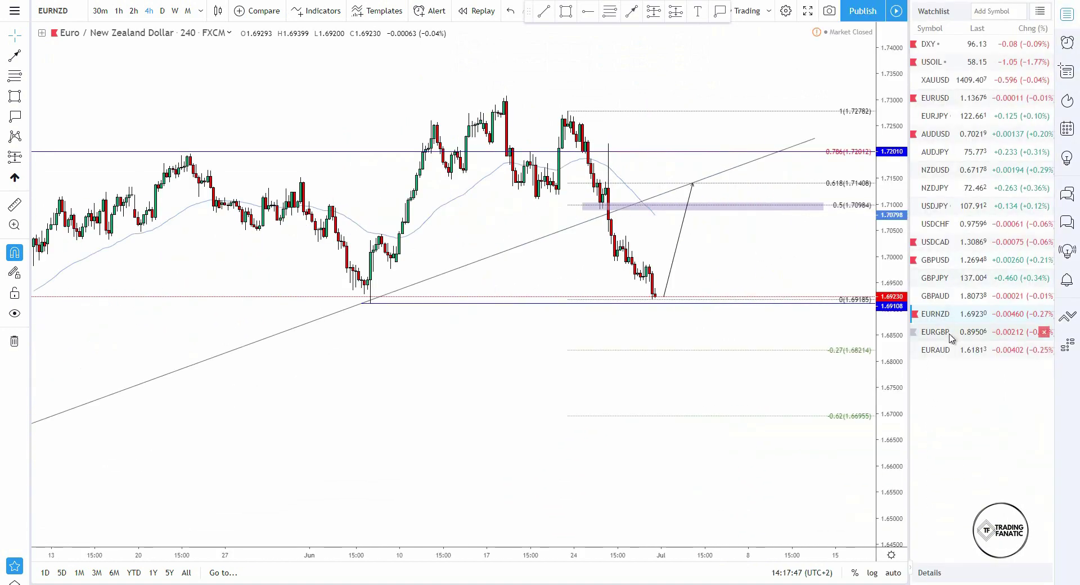
click(945, 170)
click(1068, 14)
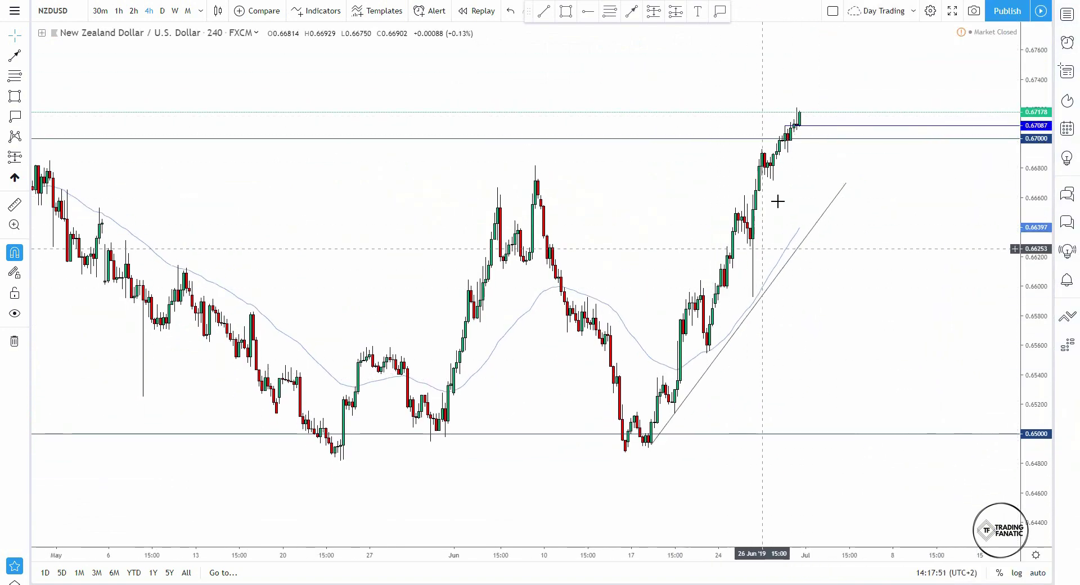
click(632, 11)
click(802, 111)
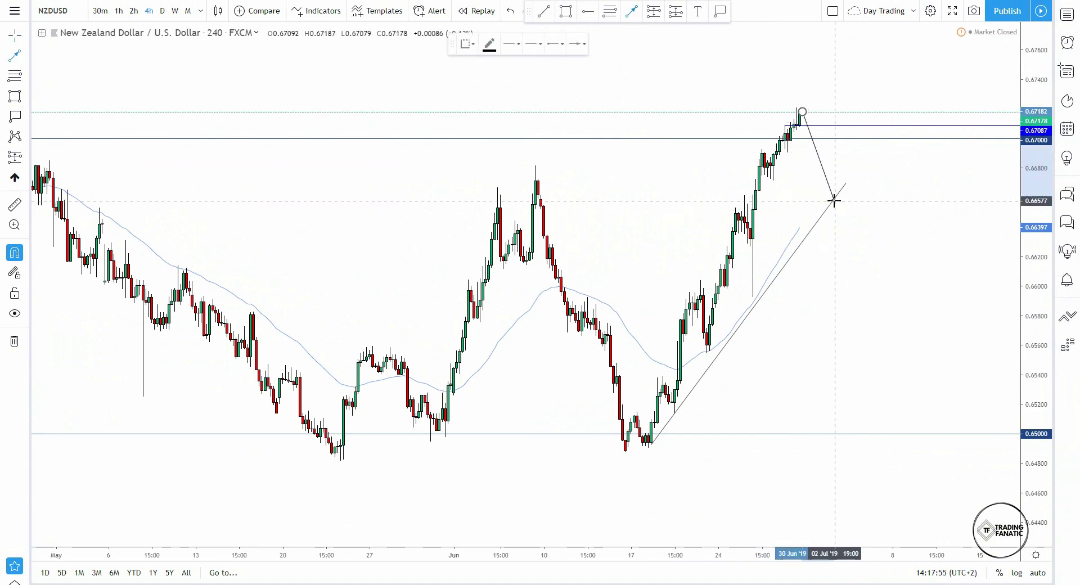
click(834, 201)
Return to the EURNZD chart and compress its price scale to review the projected move against the Fibonacci levels
click(1067, 14)
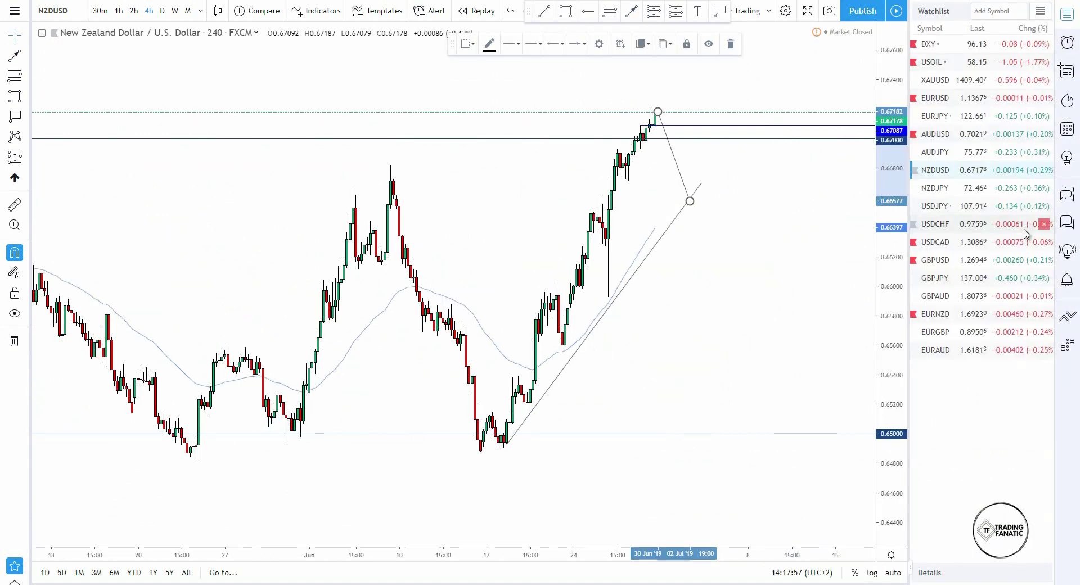
click(936, 314)
click(1067, 13)
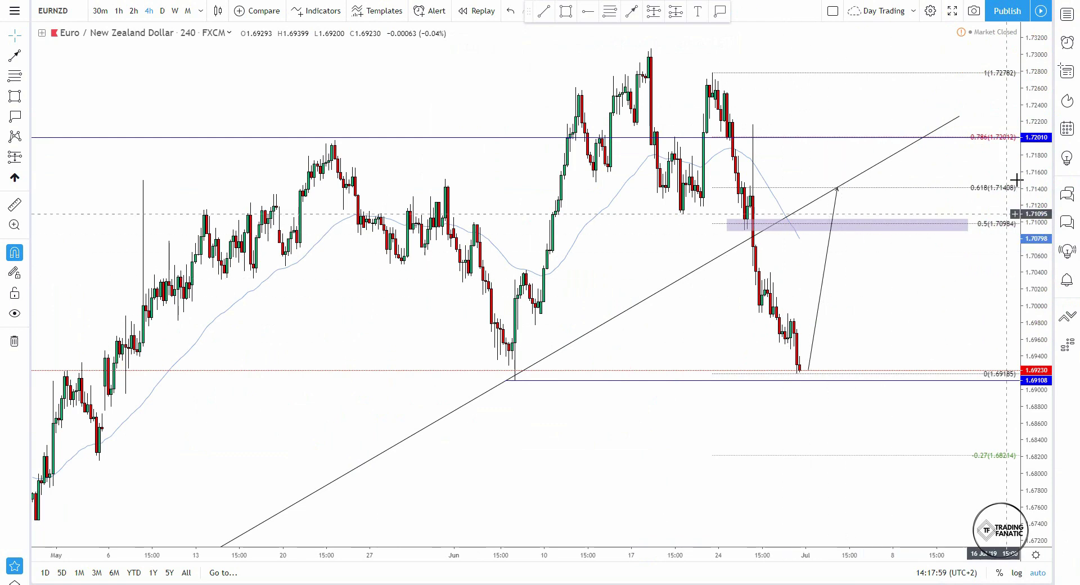
drag(1034, 179, 1034, 225)
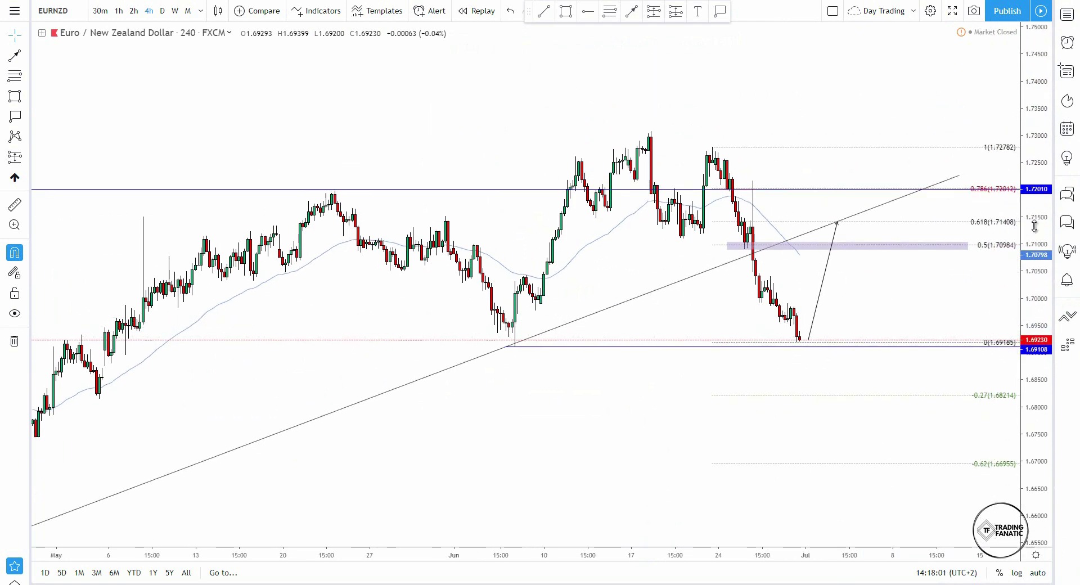
scroll(941, 264, up, 2)
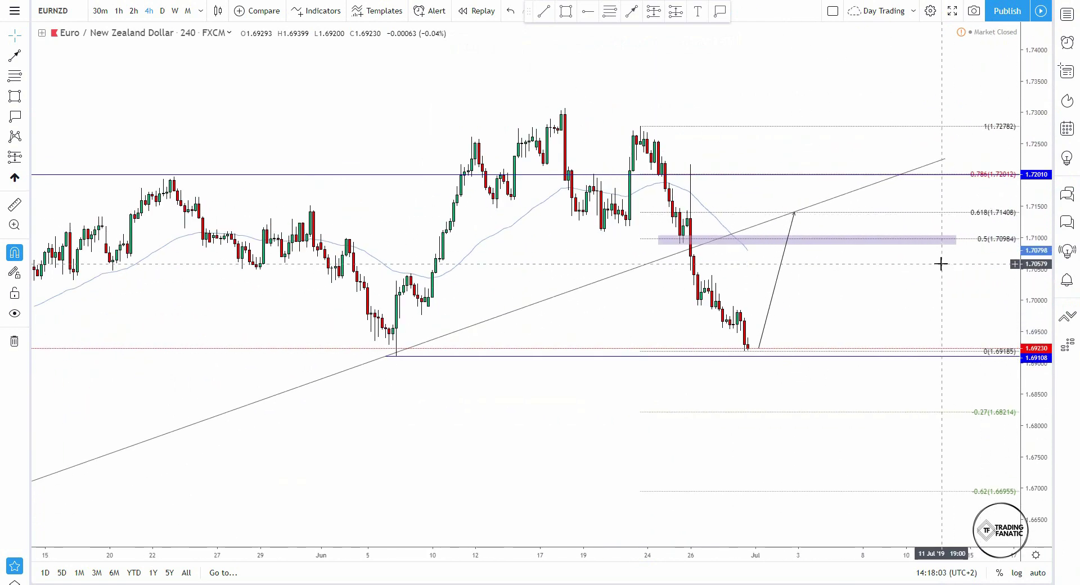
scroll(941, 264, up, 2)
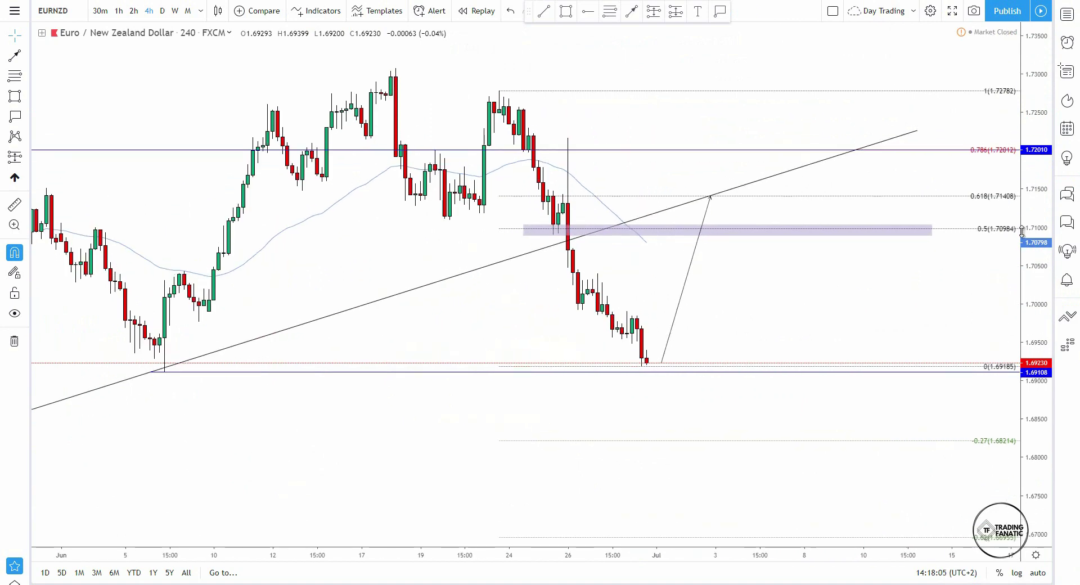